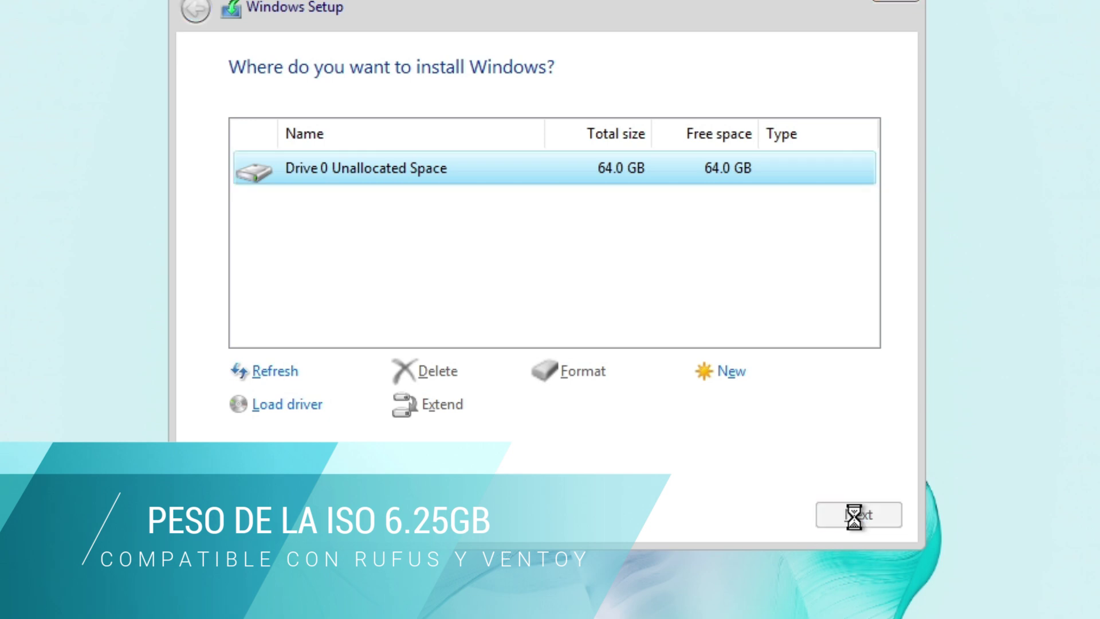
# Start the Windows installation on the 64.0 GB unallocated space of Drive 0
pyautogui.click(854, 513)
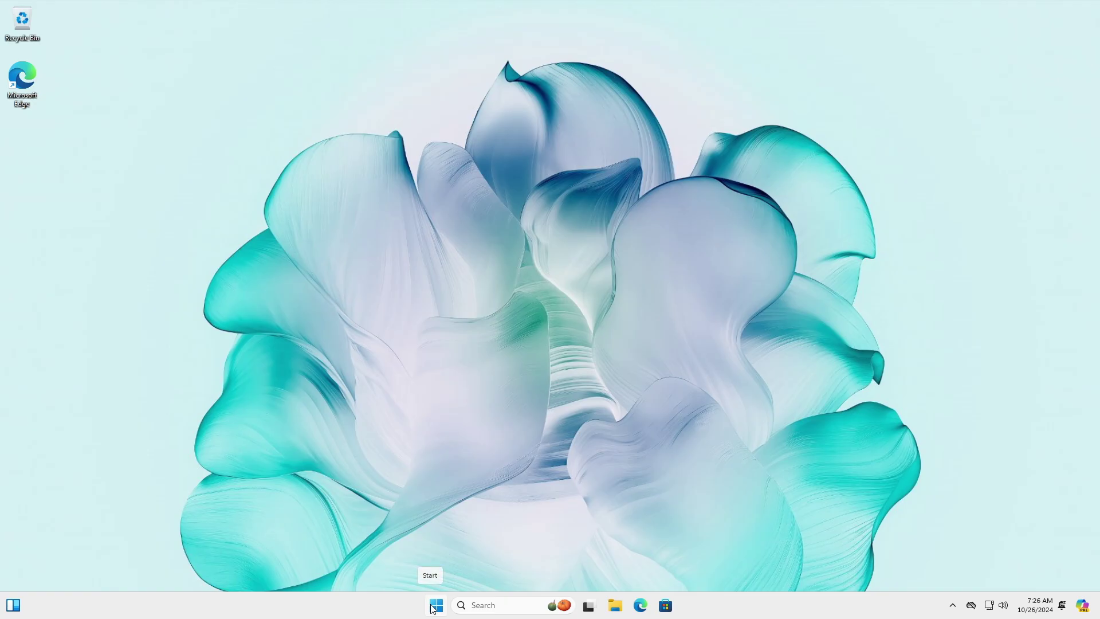
# Run winver to check the Windows version and build, and close the About Windows dialog
pyautogui.click(433, 607)
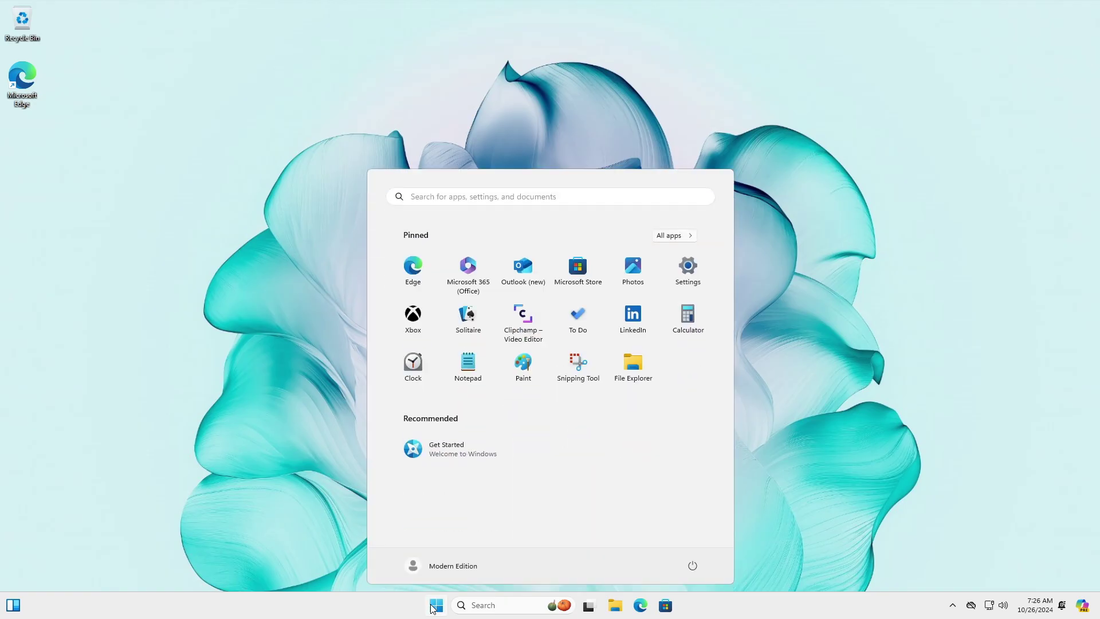
pyautogui.write('winver')
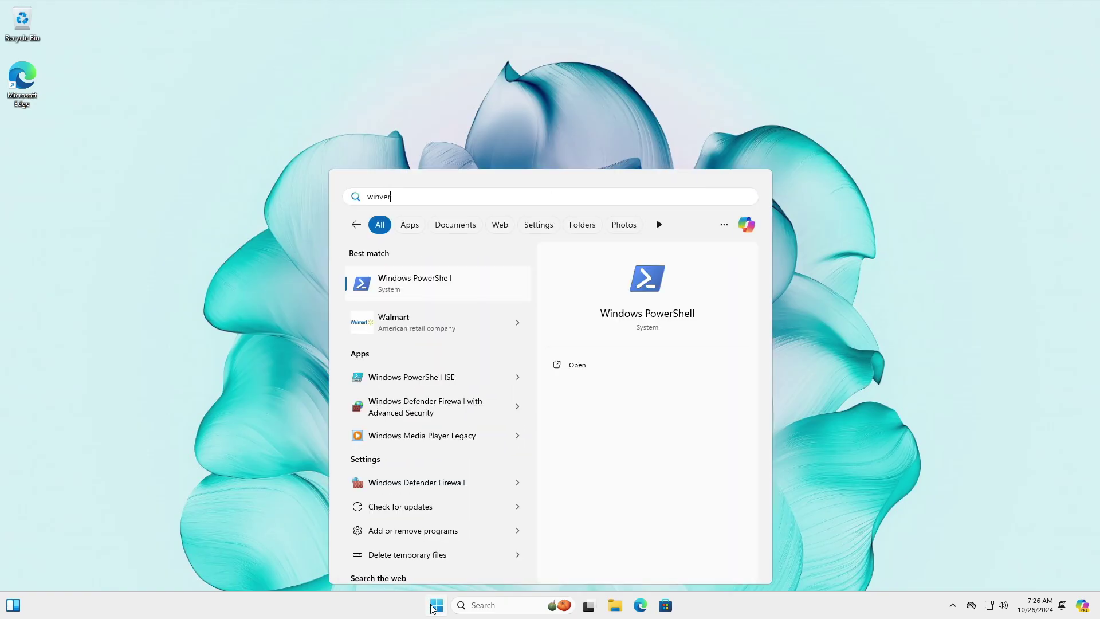
pyautogui.press('Return')
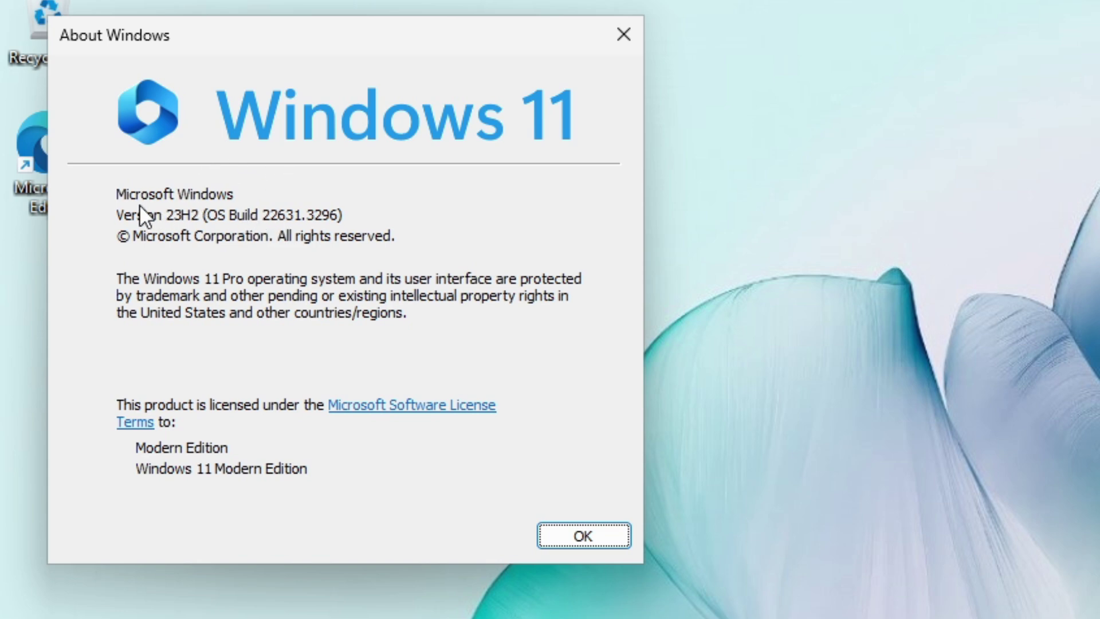
pyautogui.click(623, 35)
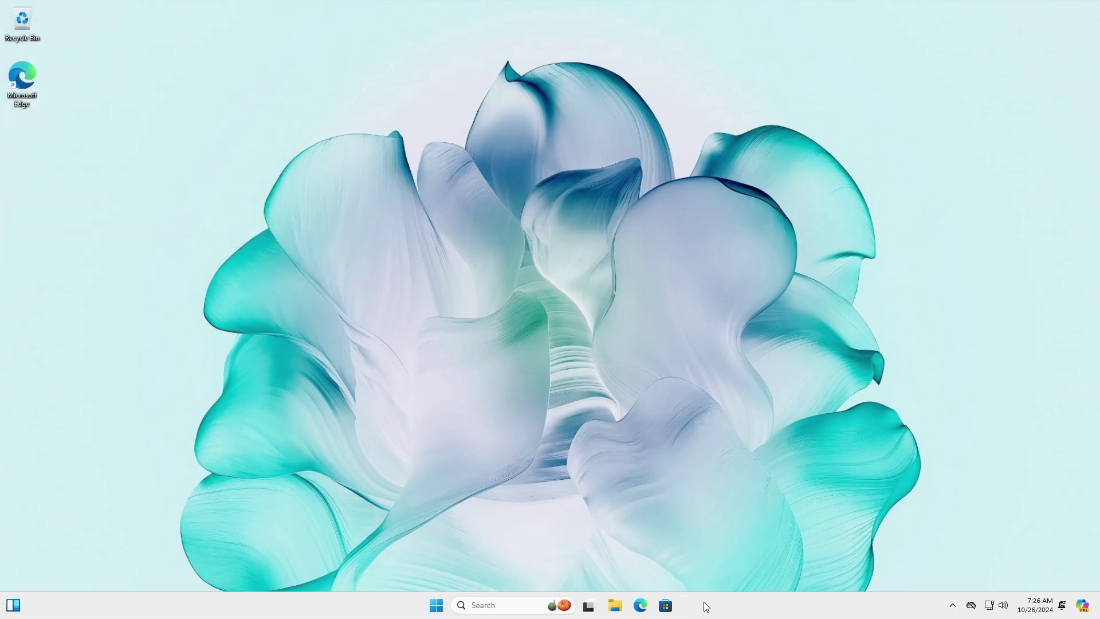
# Check the background processes and the CPU and memory performance in Task Manager, and close it
pyautogui.rightClick(707, 607)
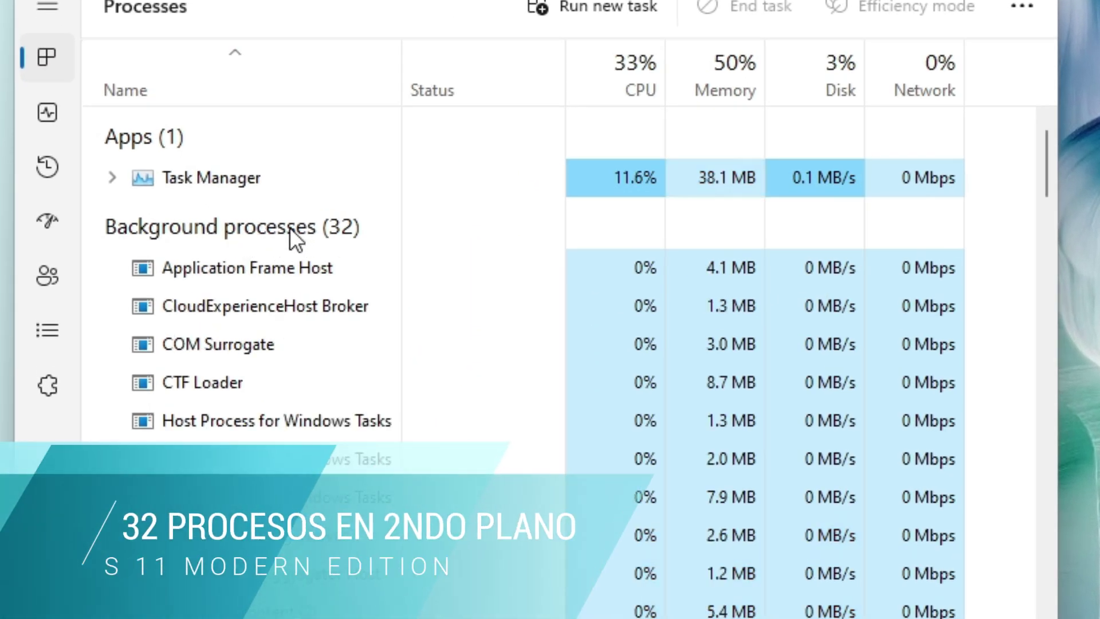
pyautogui.click(49, 112)
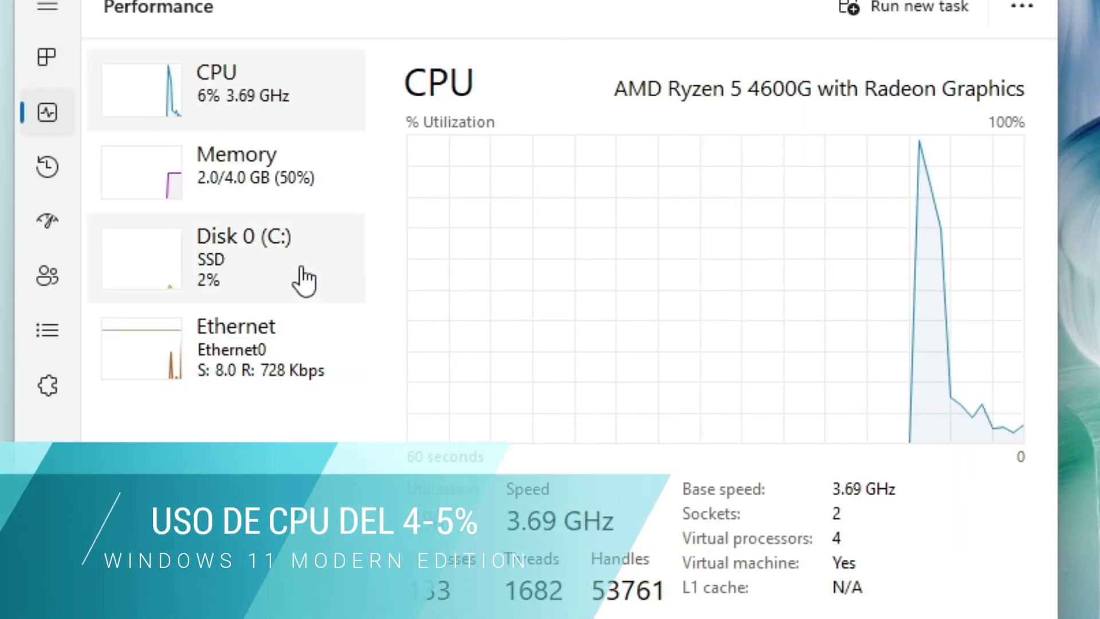
pyautogui.click(241, 189)
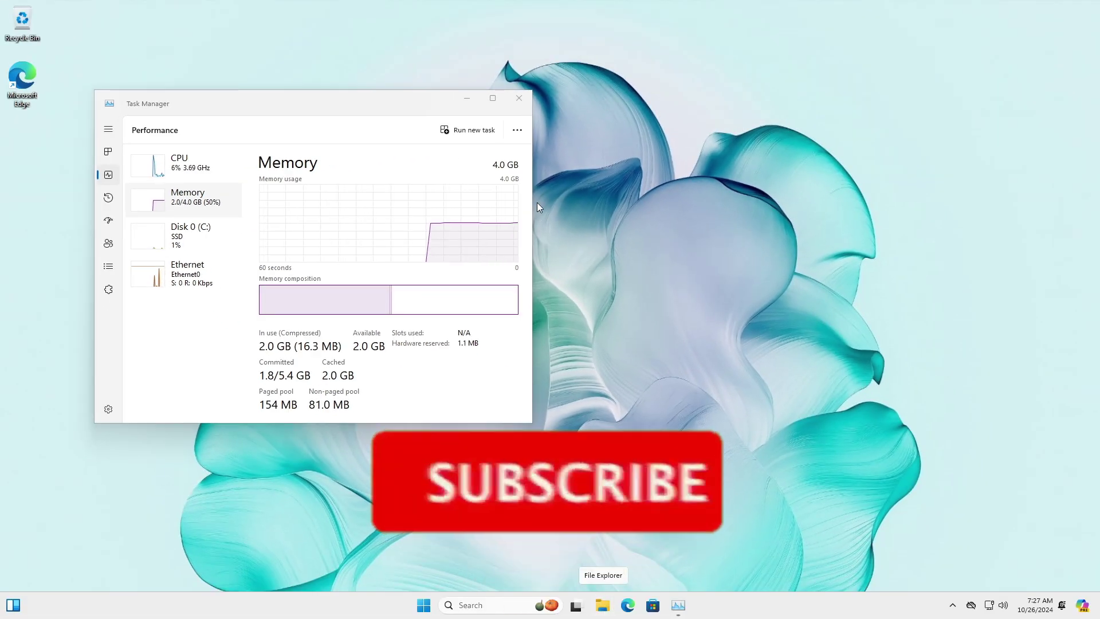
pyautogui.click(523, 102)
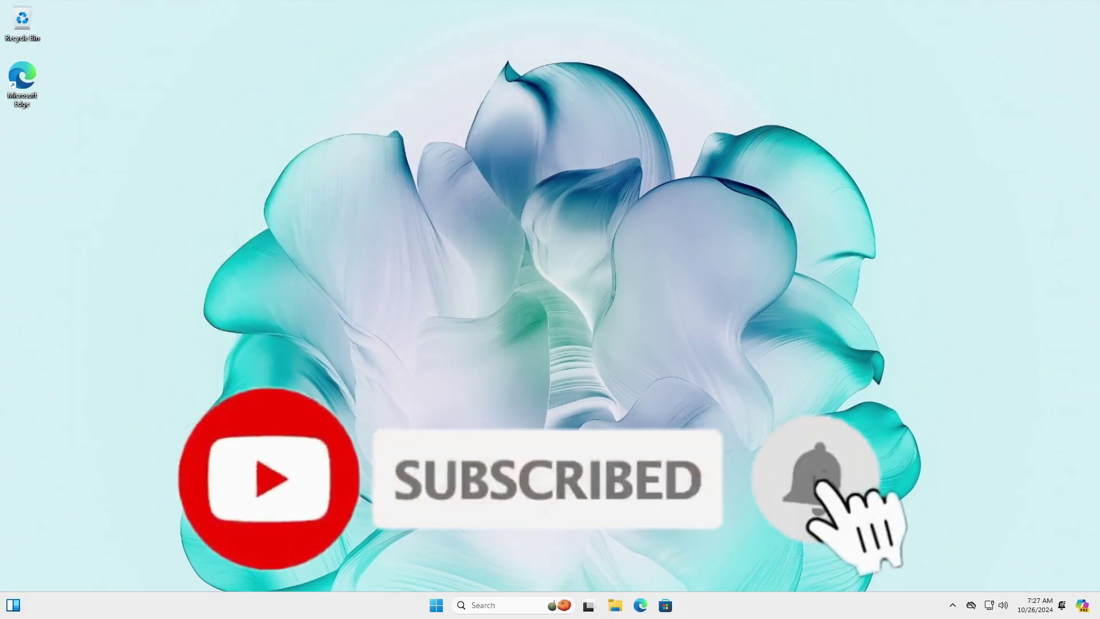
# View the used and free space of Local Disk (C:) in its properties, and close the File Explorer windows
pyautogui.click(612, 608)
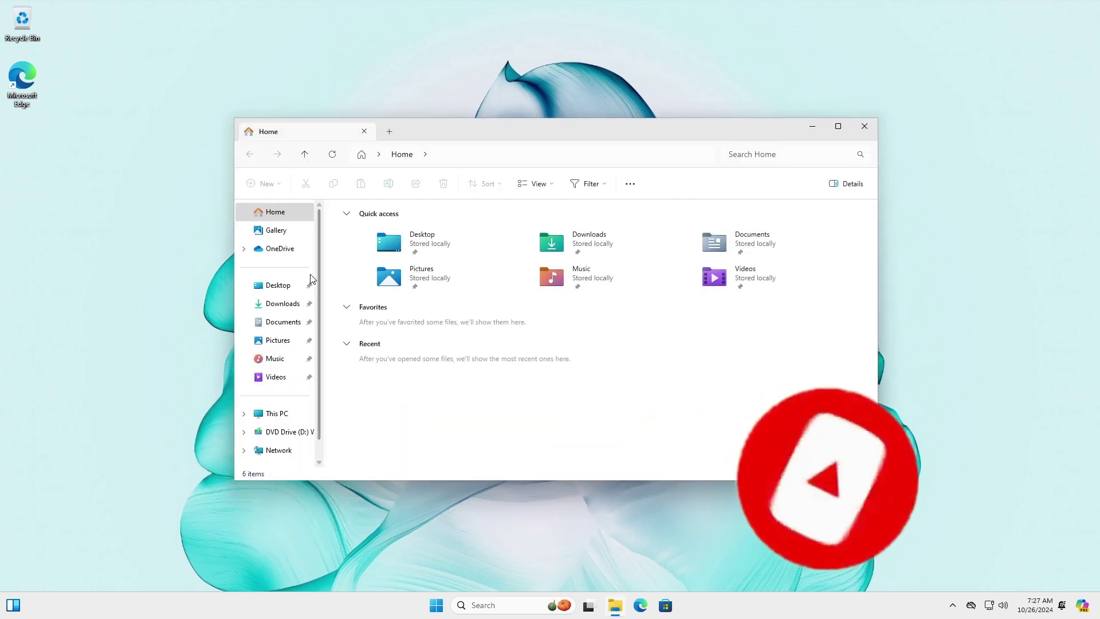
pyautogui.click(278, 413)
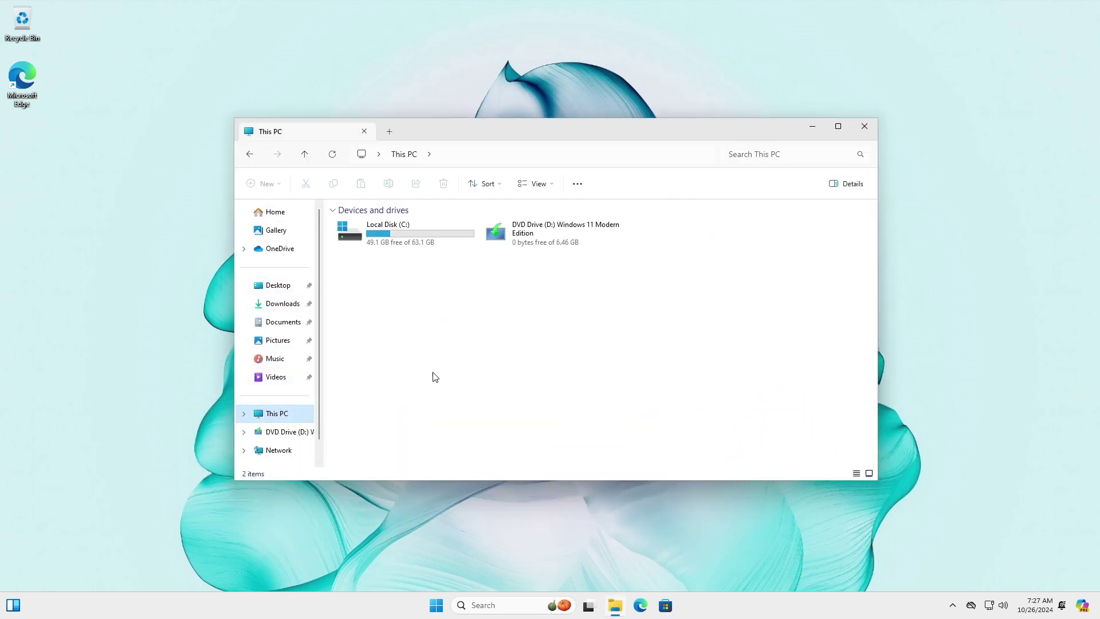
pyautogui.click(422, 233)
pyautogui.rightClick(423, 232)
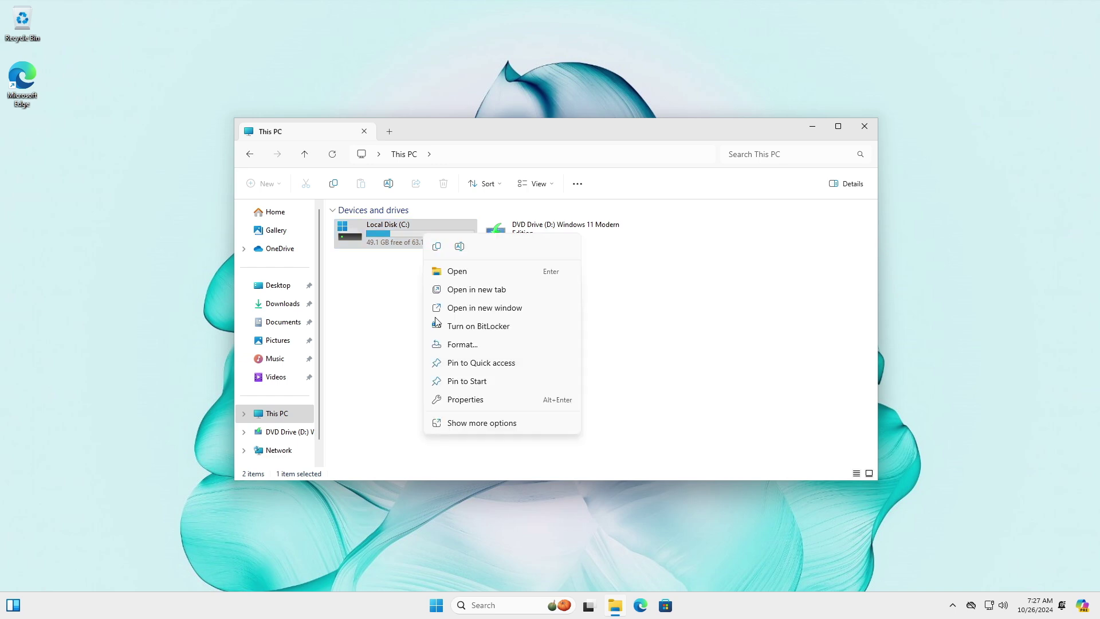
pyautogui.click(452, 400)
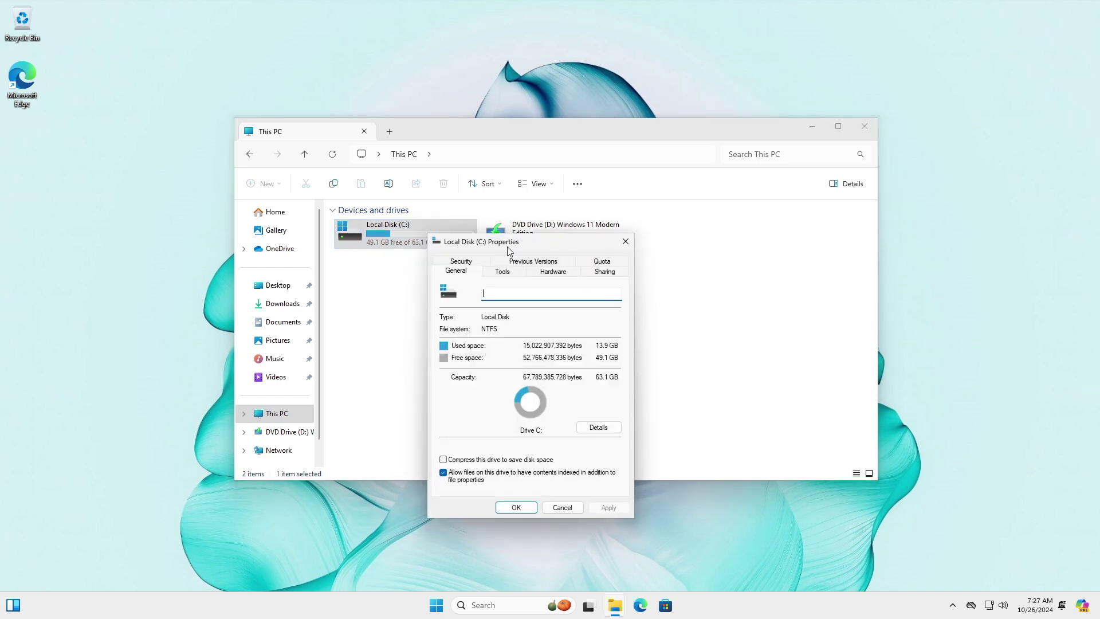
pyautogui.moveTo(508, 251); pyautogui.dragTo(765, 168)
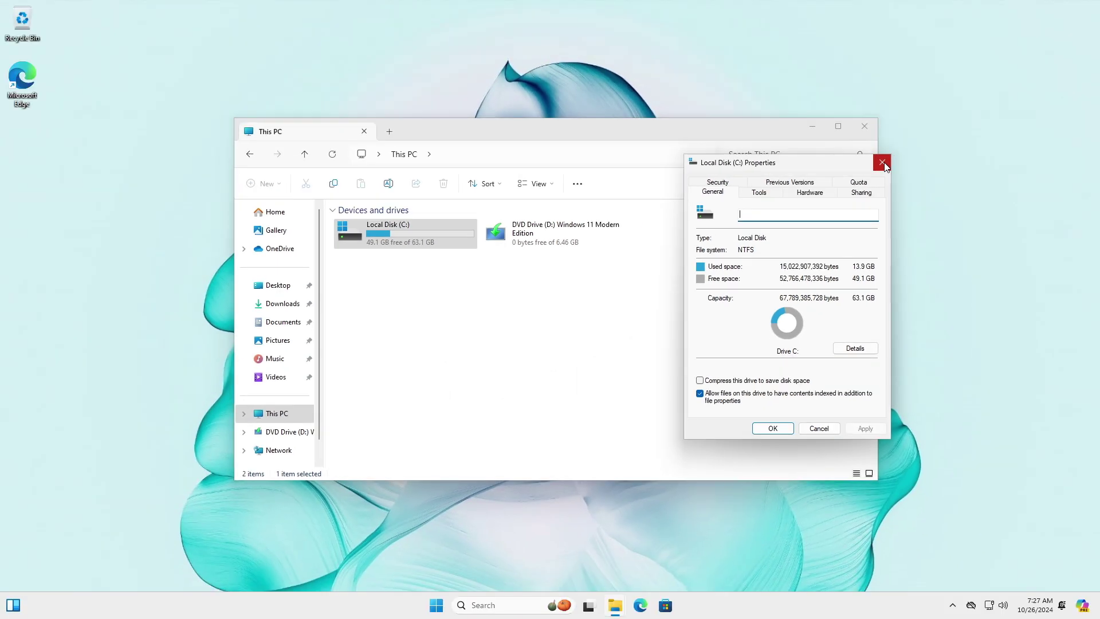
pyautogui.click(1023, 0)
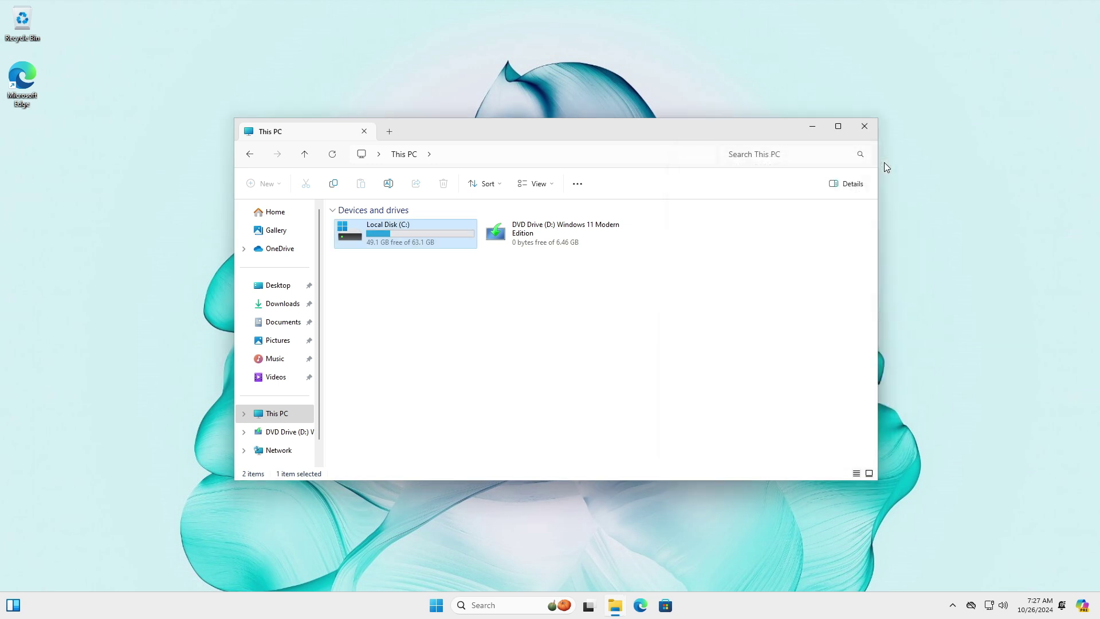
pyautogui.click(864, 127)
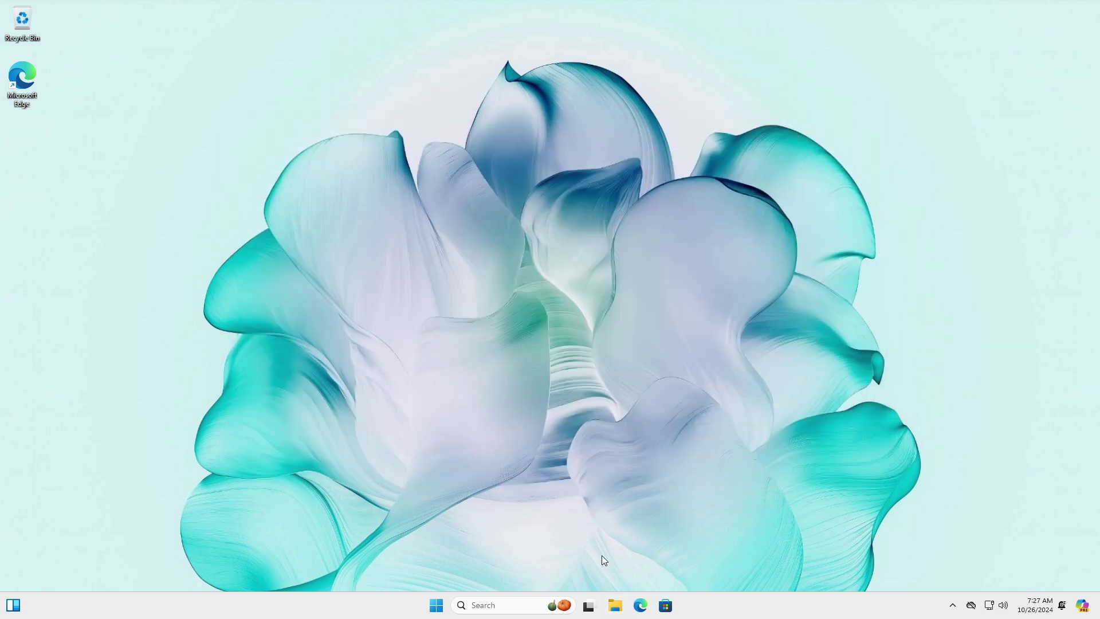
# Open the list of uninstallable programs in Control Panel and look through its entries
pyautogui.click(436, 606)
pyautogui.write('control')
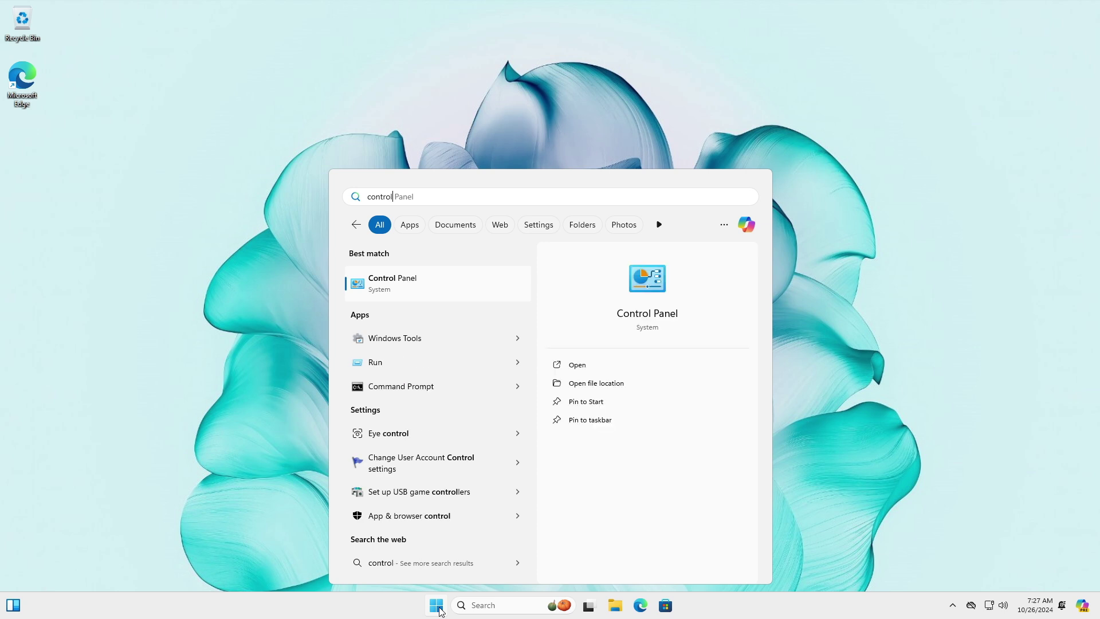
pyautogui.press('Return')
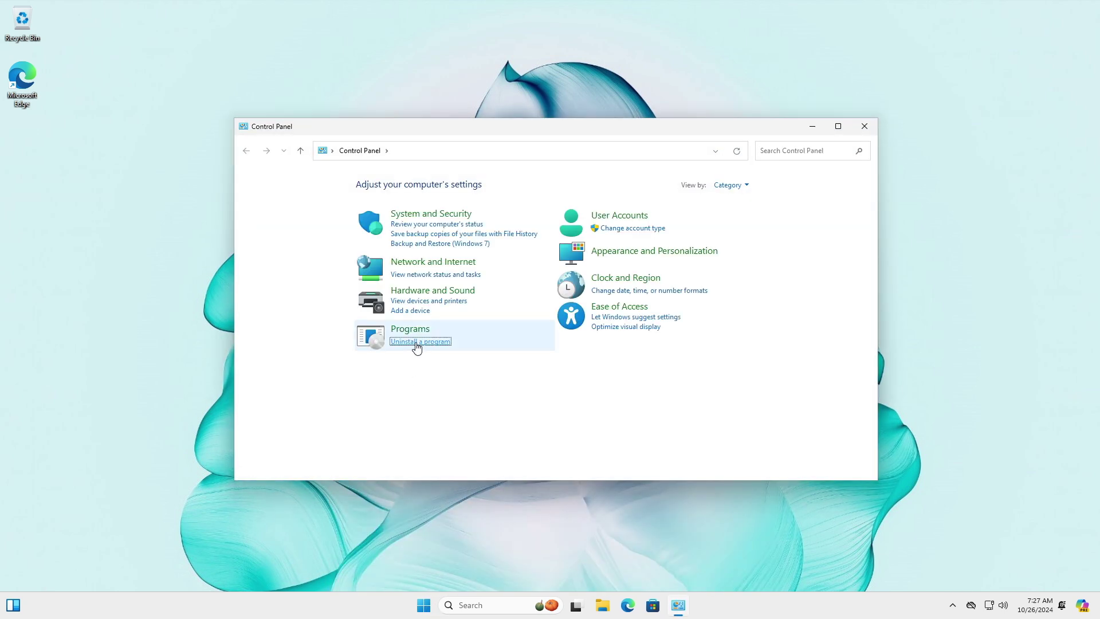
pyautogui.click(417, 342)
pyautogui.moveTo(539, 127); pyautogui.dragTo(557, 37)
pyautogui.click(413, 163)
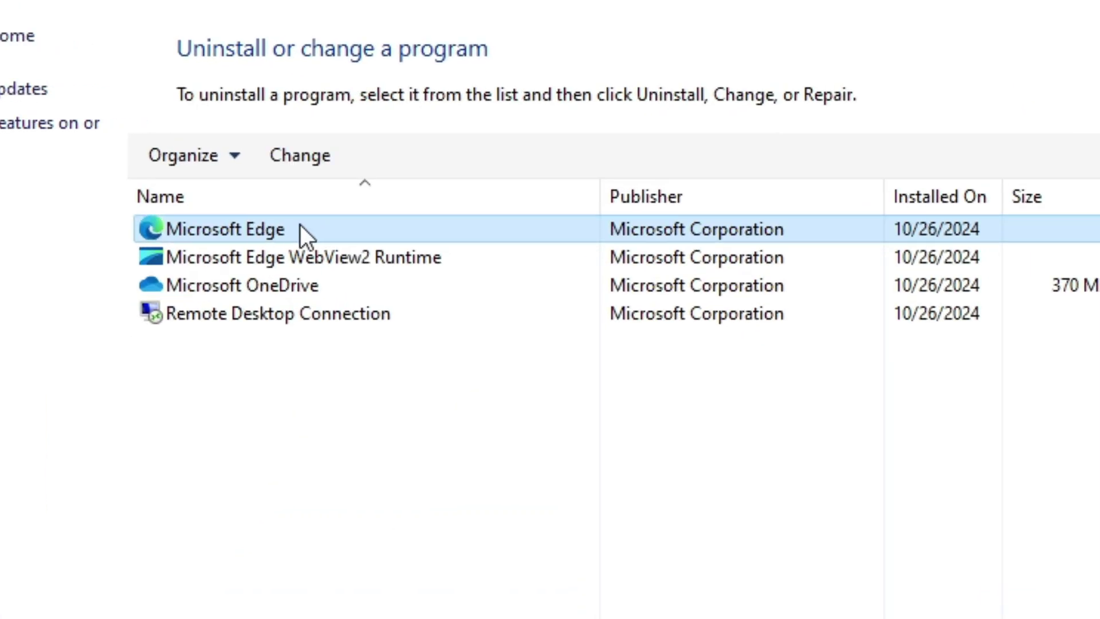
pyautogui.click(265, 257)
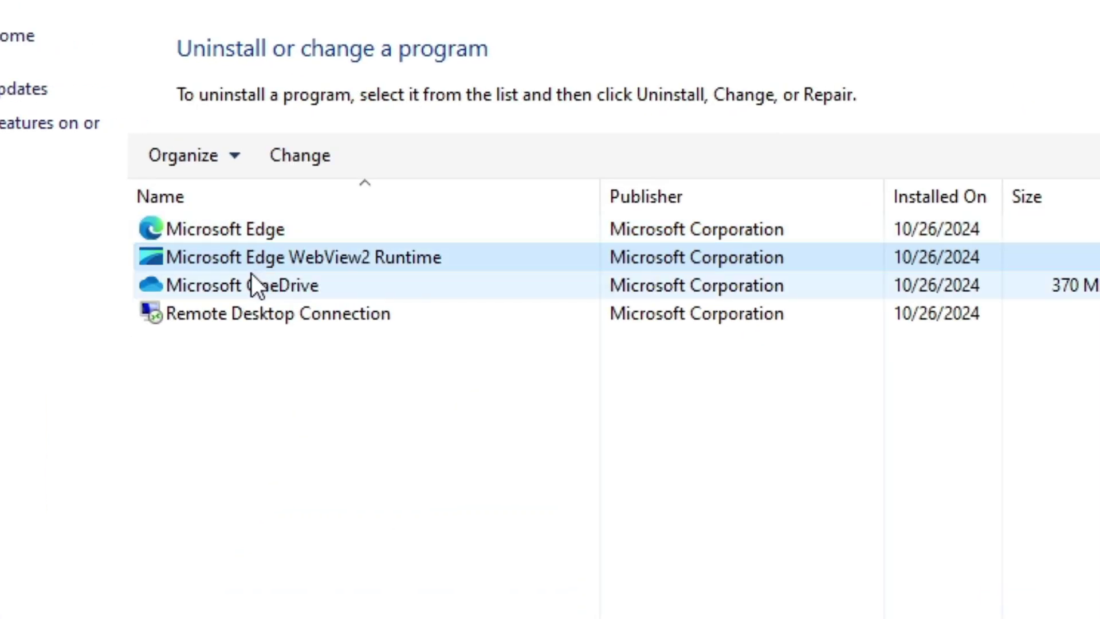
pyautogui.click(280, 284)
pyautogui.click(248, 316)
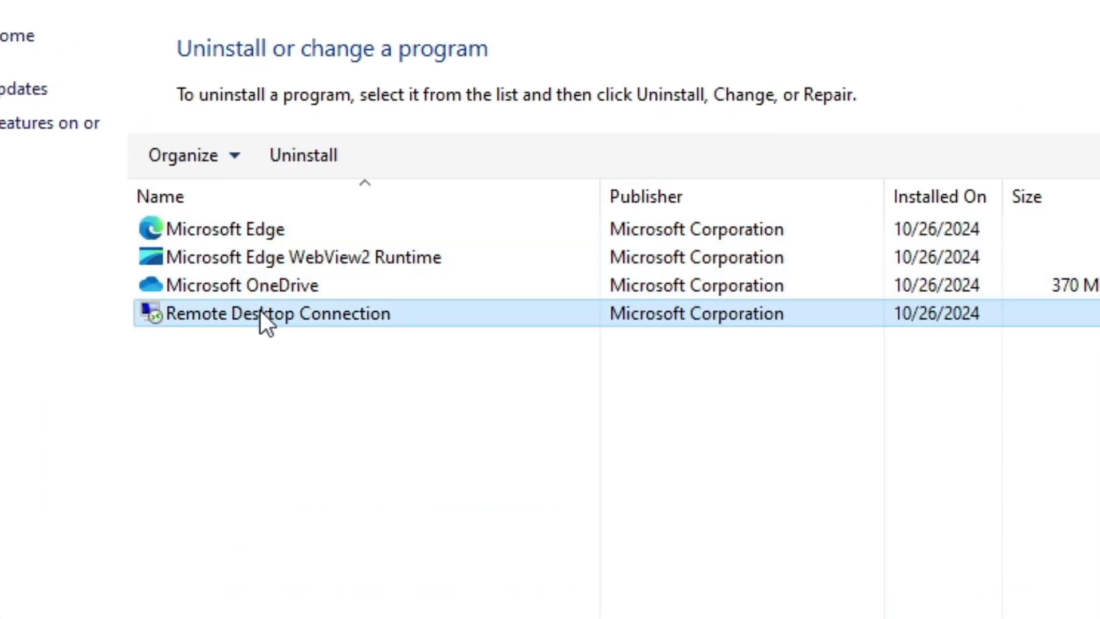
# Review the installed Windows updates from Programs and Features, and close the updates window
pyautogui.click(22, 91)
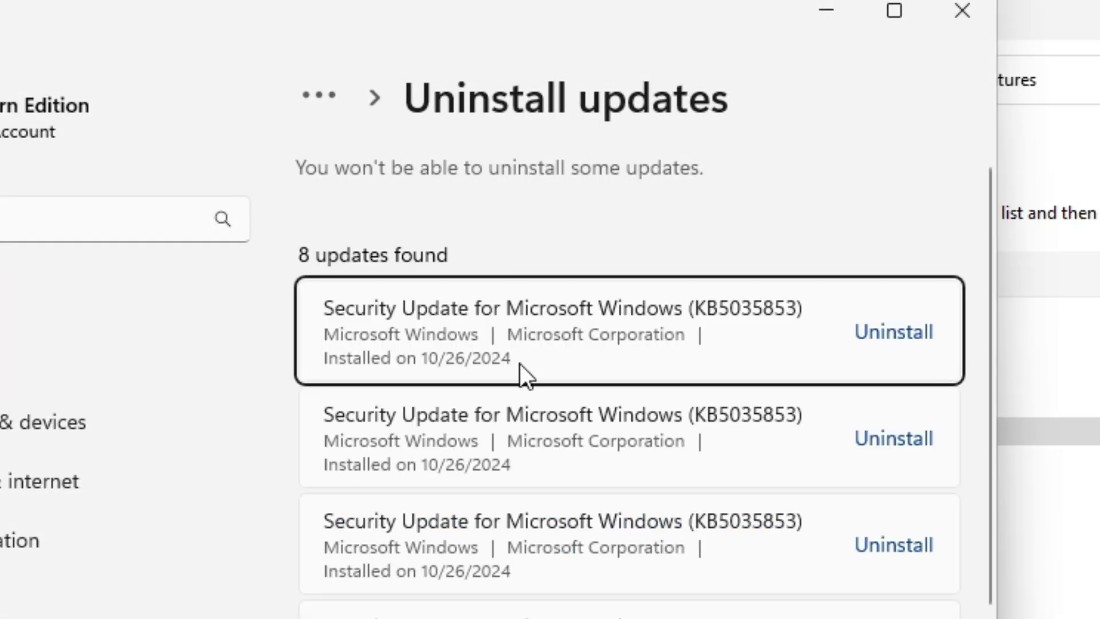
pyautogui.scroll(-3, 520, 365)
pyautogui.scroll(3, 520, 363)
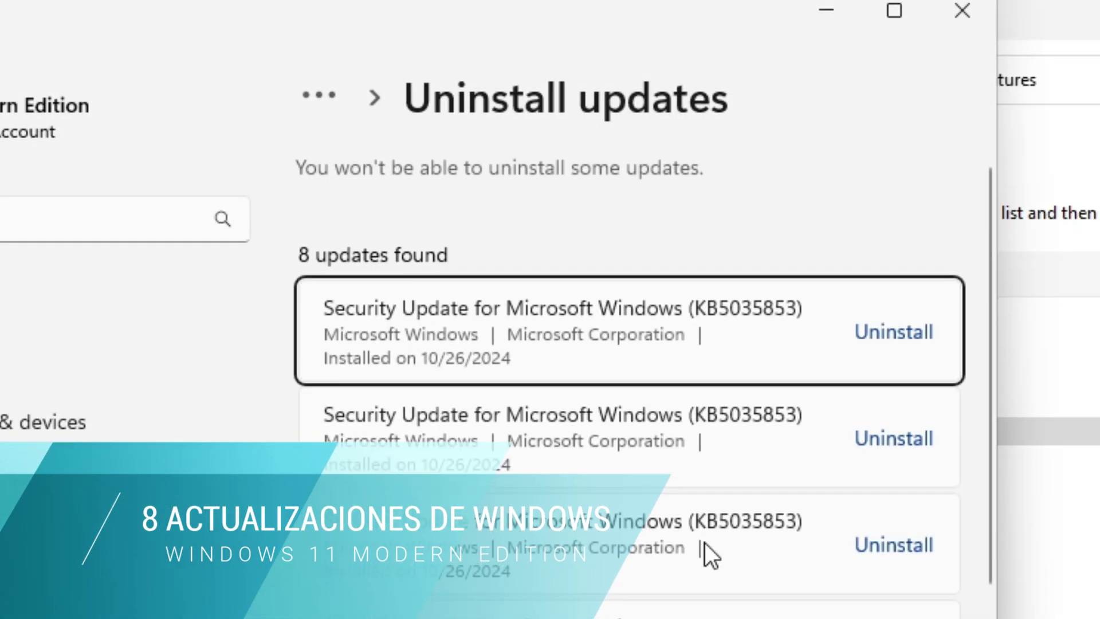
pyautogui.click(962, 15)
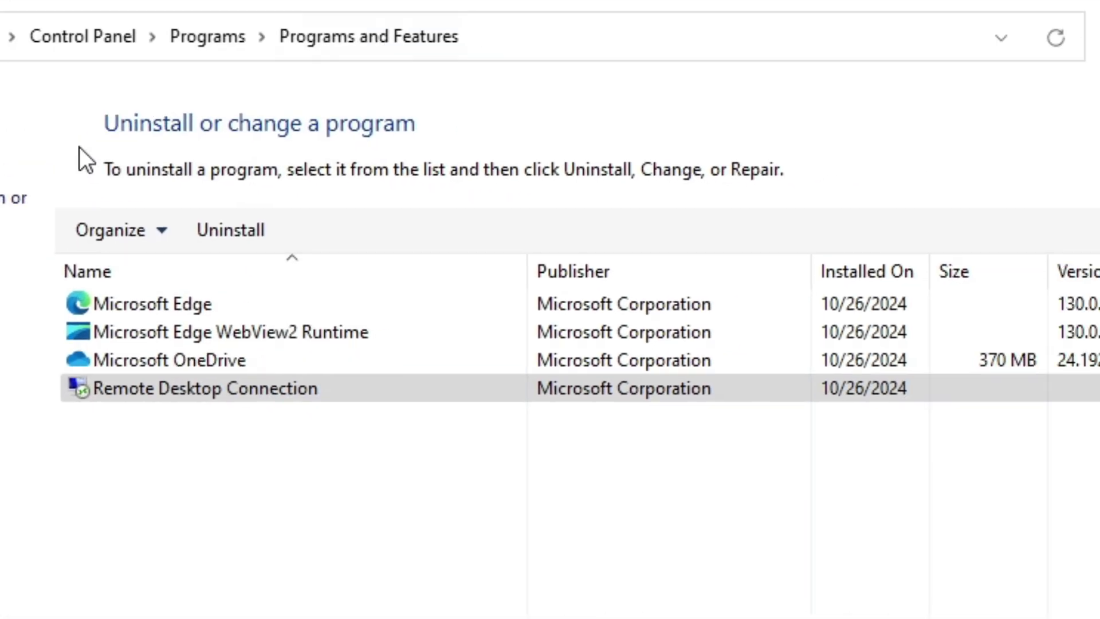
# Review the optional Windows features, including .NET Framework 3.5 and 4.8, without changes, and close Programs and Features
pyautogui.click(15, 197)
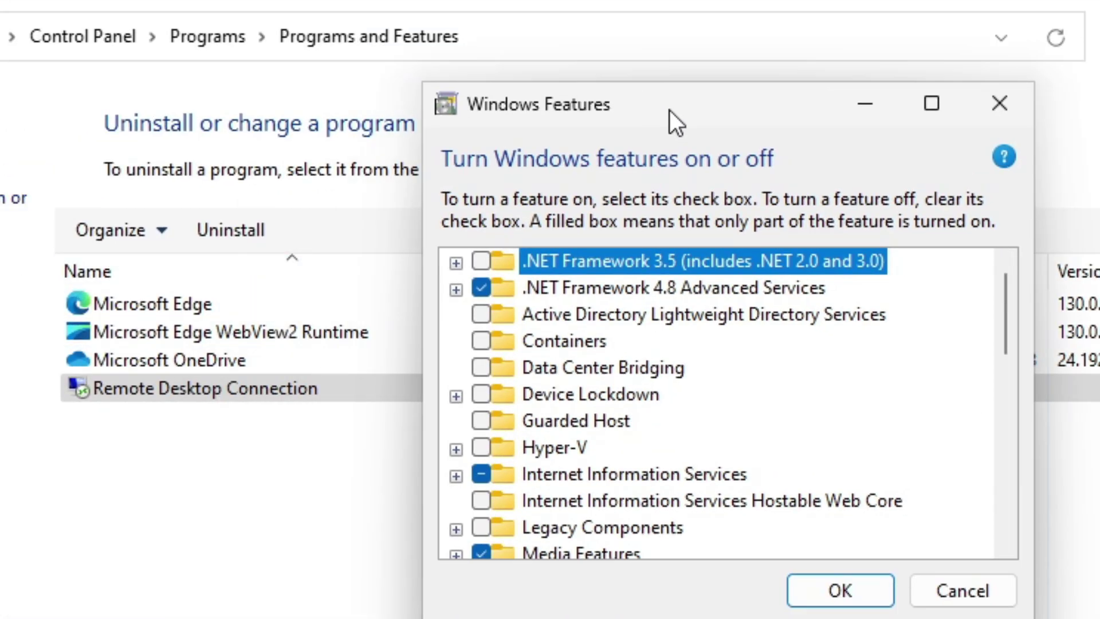
pyautogui.moveTo(669, 109); pyautogui.dragTo(843, 58)
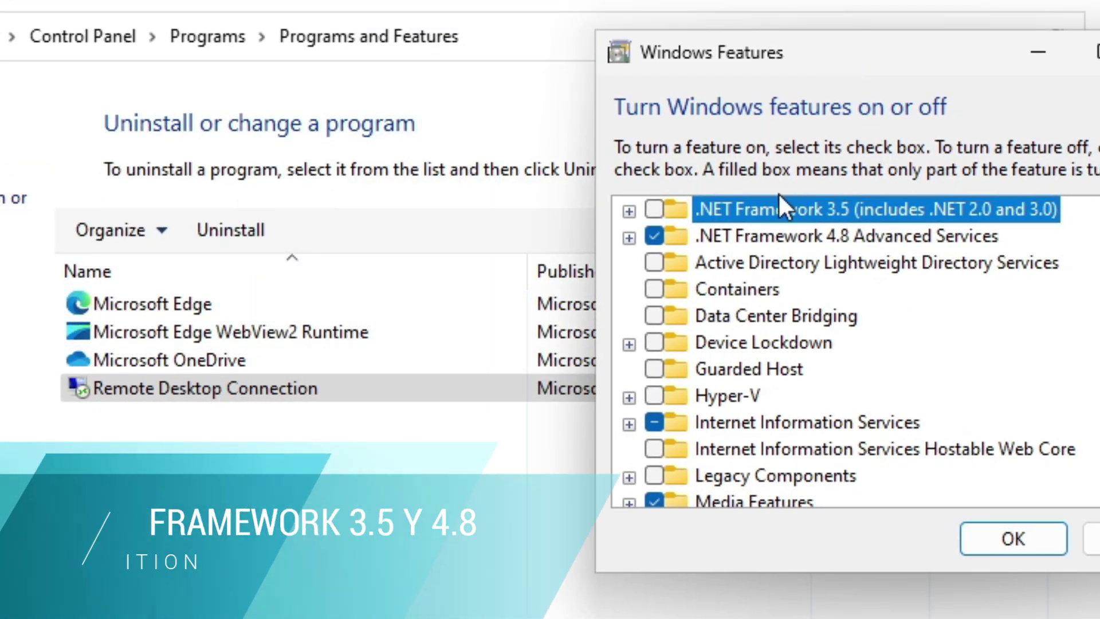
pyautogui.click(766, 239)
pyautogui.click(778, 211)
pyautogui.scroll(-6, 844, 280)
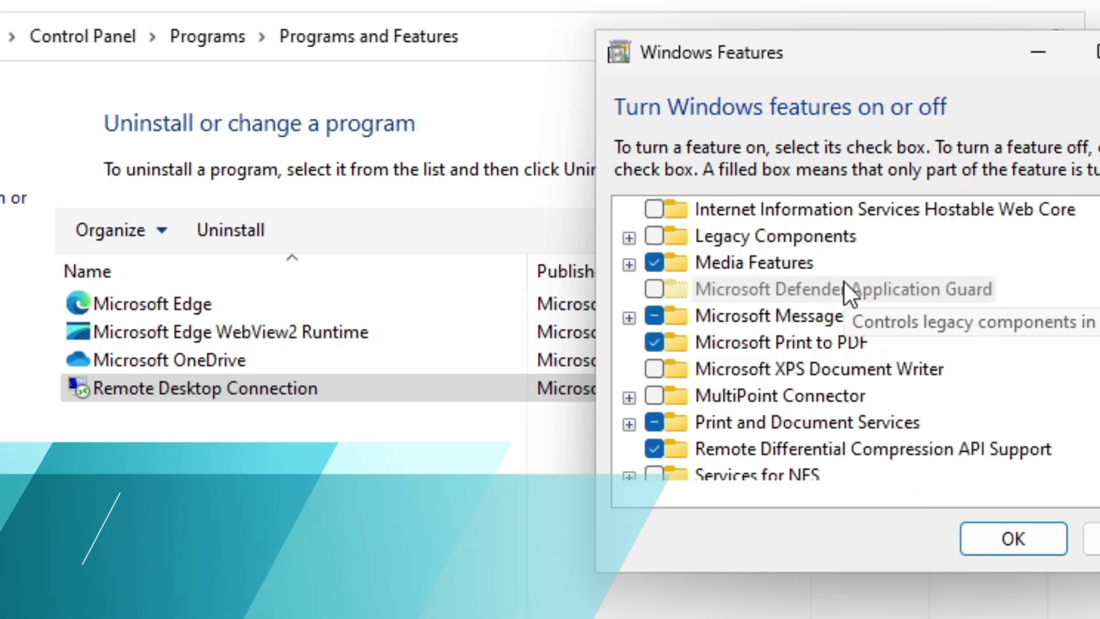
pyautogui.scroll(3, 844, 281)
pyautogui.scroll(3, 844, 282)
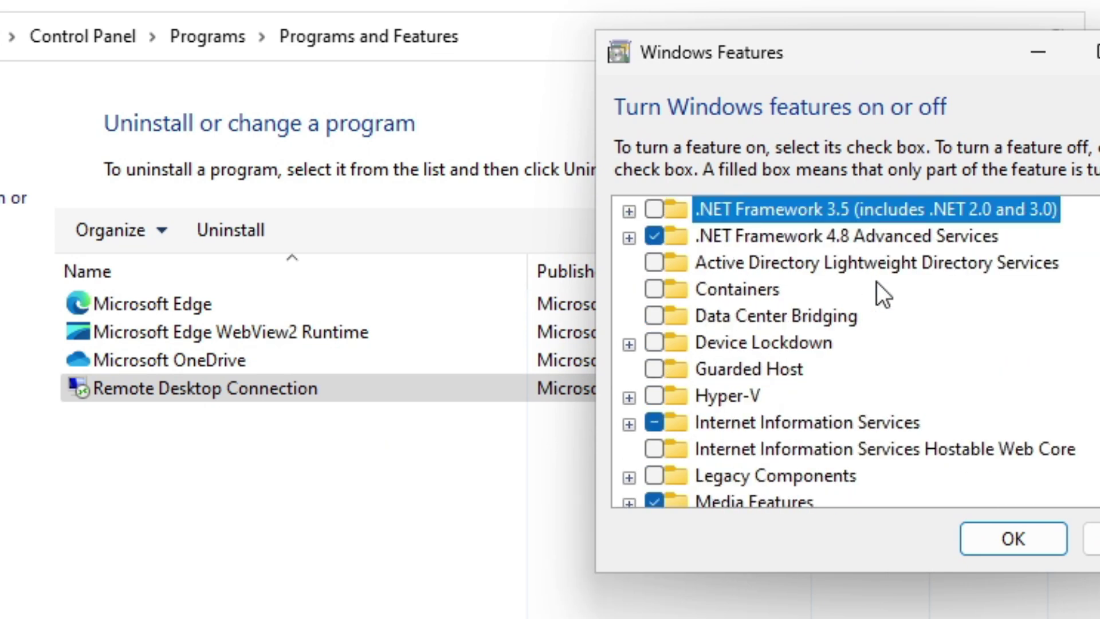
pyautogui.press('Escape')
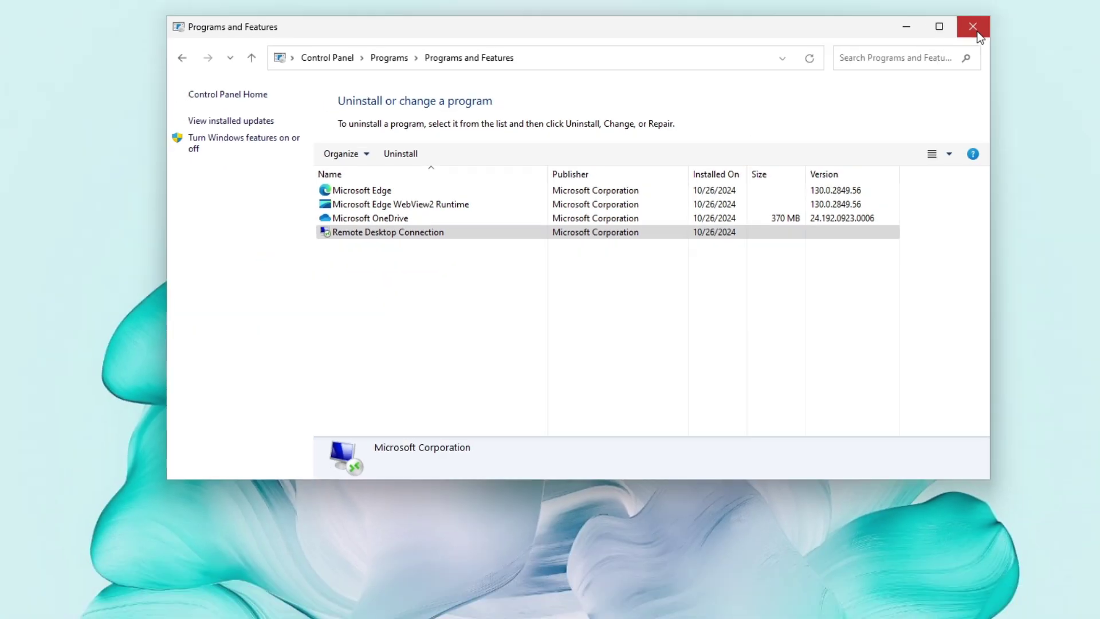
pyautogui.click(977, 29)
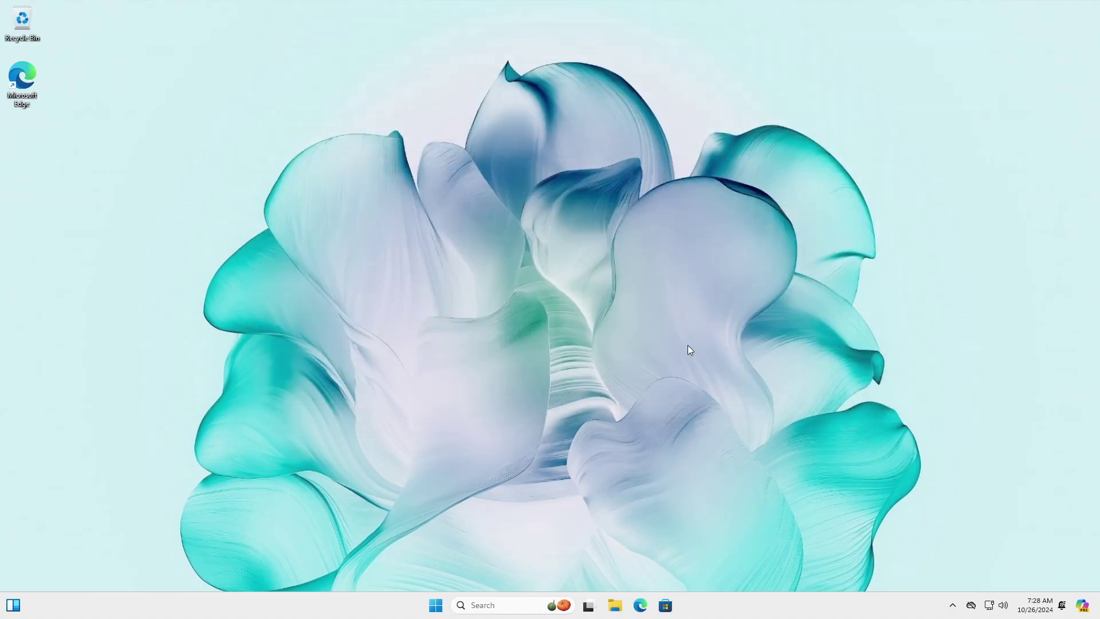
# Open the Settings app in a maximized window and display the installed apps list
pyautogui.click(437, 605)
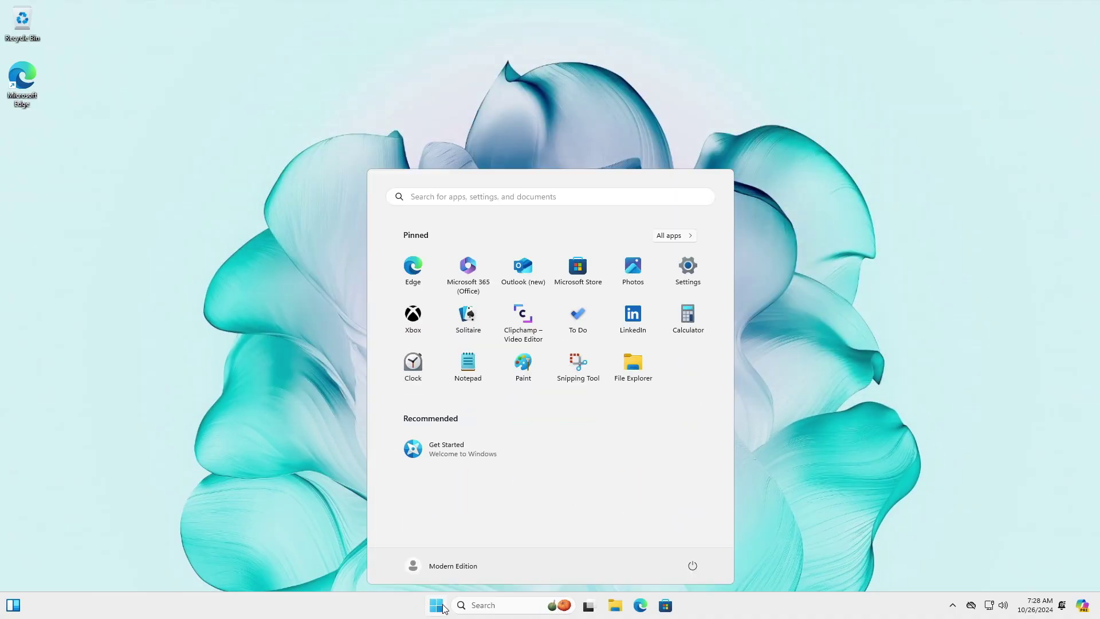
pyautogui.click(690, 281)
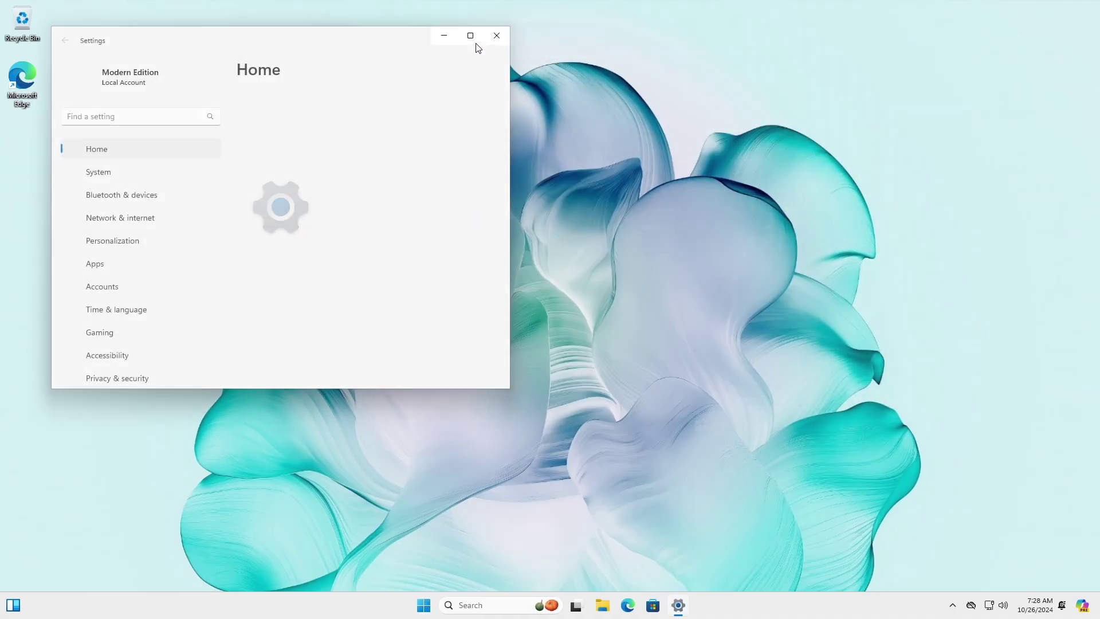
pyautogui.click(470, 35)
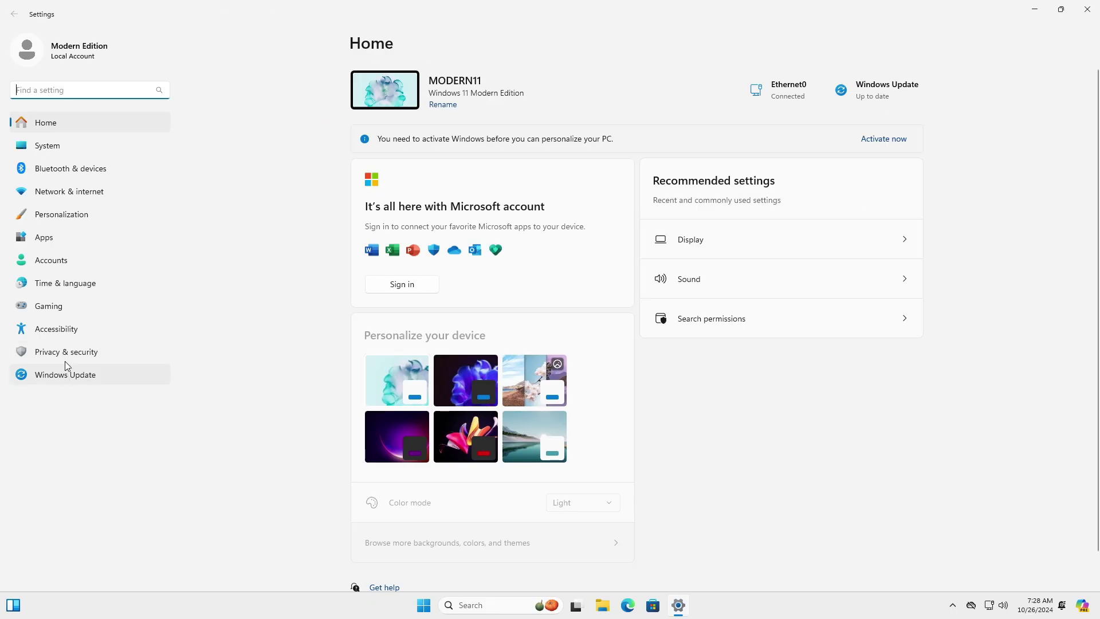
pyautogui.click(56, 241)
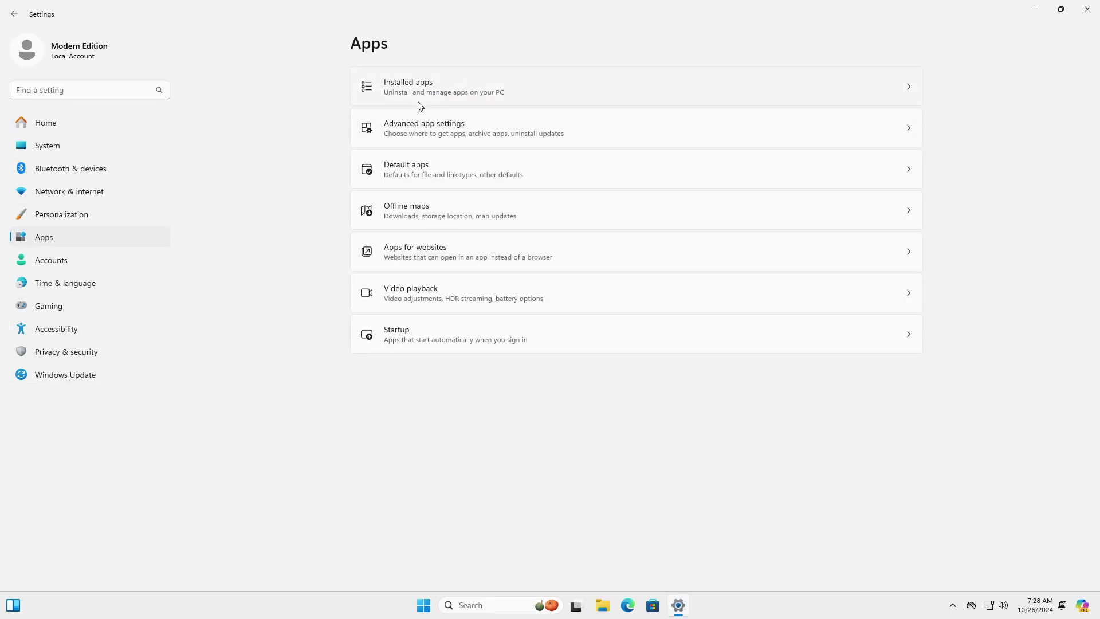
pyautogui.click(419, 104)
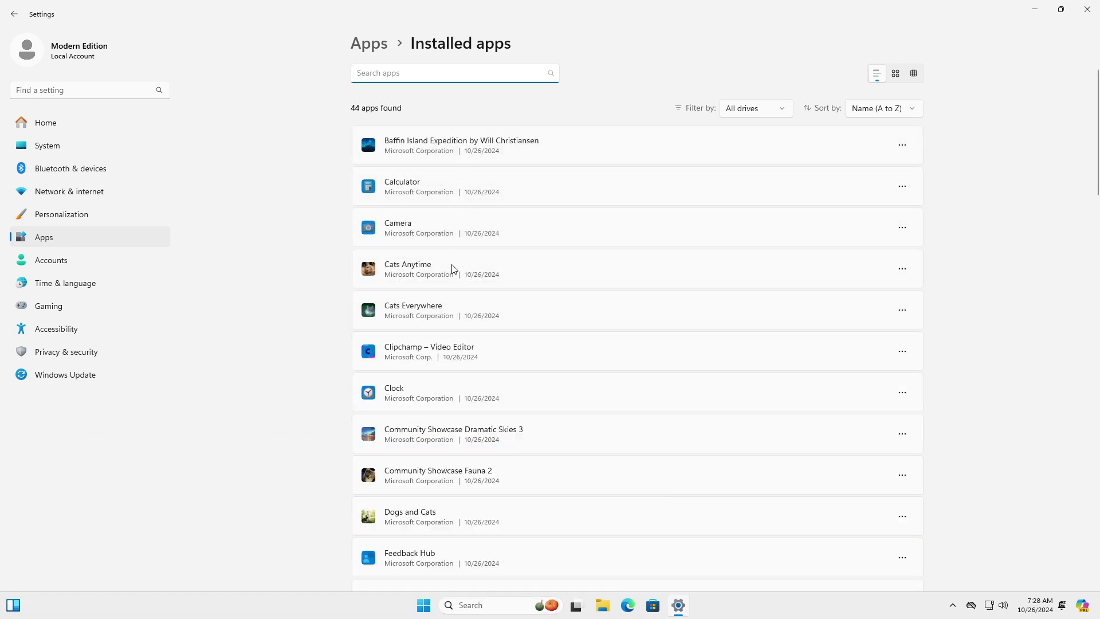
# Look through the whole installed apps list, down to the Wintoys and Xbox entries
pyautogui.scroll(-8, 450, 338)
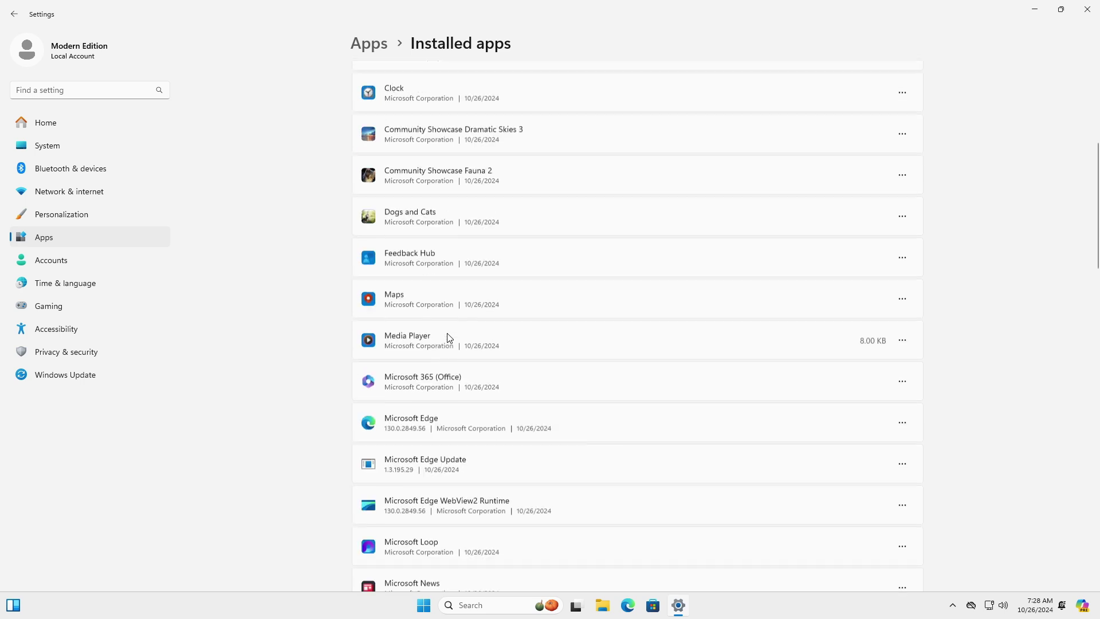
pyautogui.scroll(-10, 450, 338)
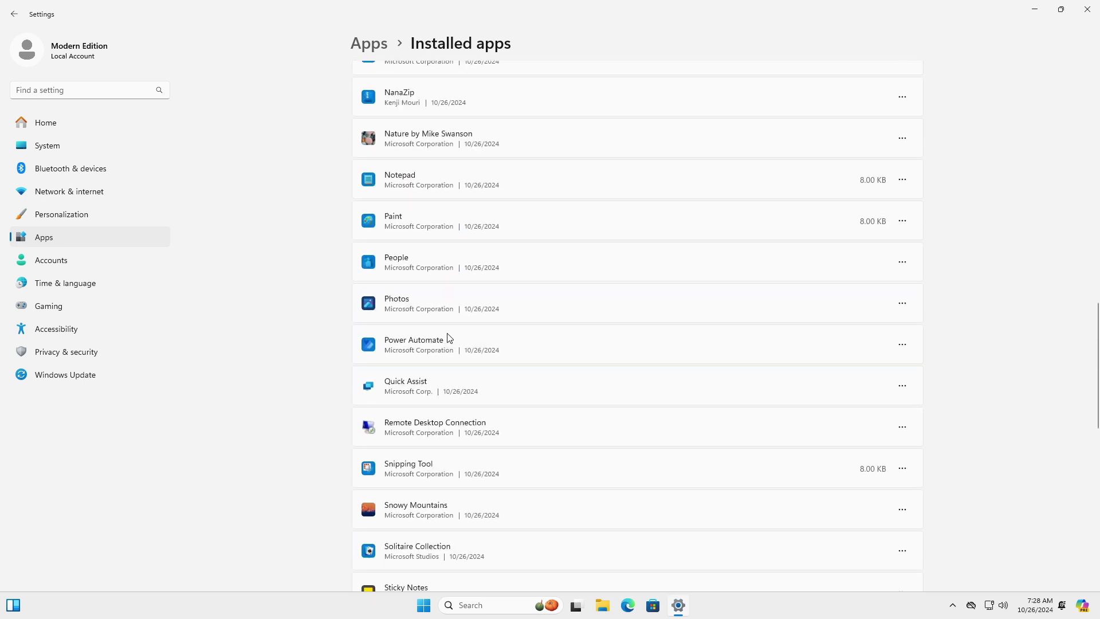
pyautogui.scroll(-8, 450, 338)
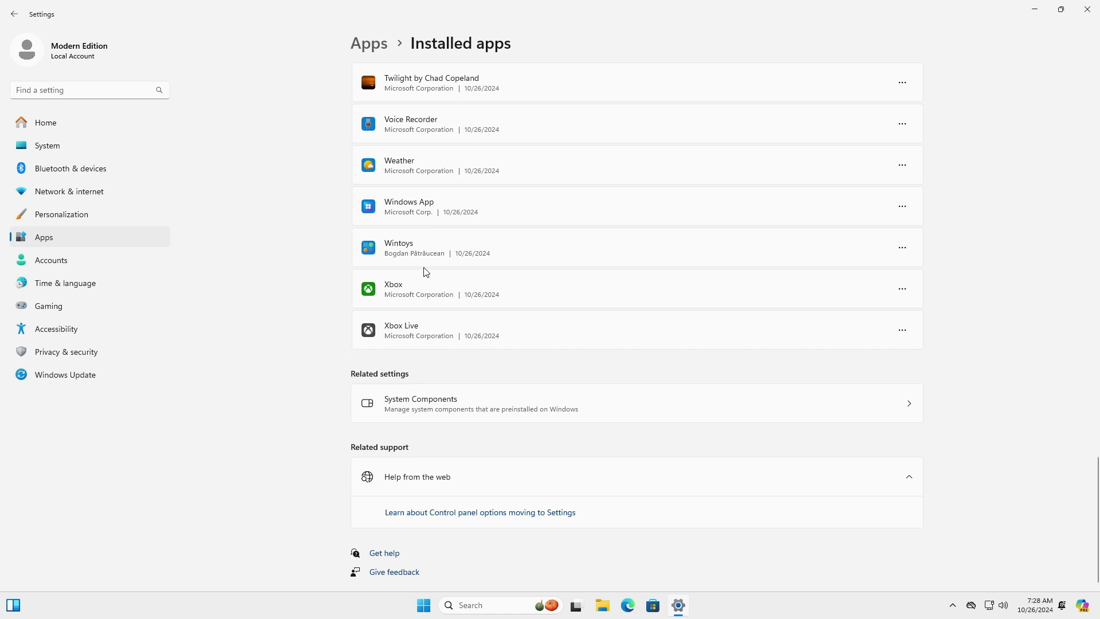
pyautogui.scroll(2, 427, 271)
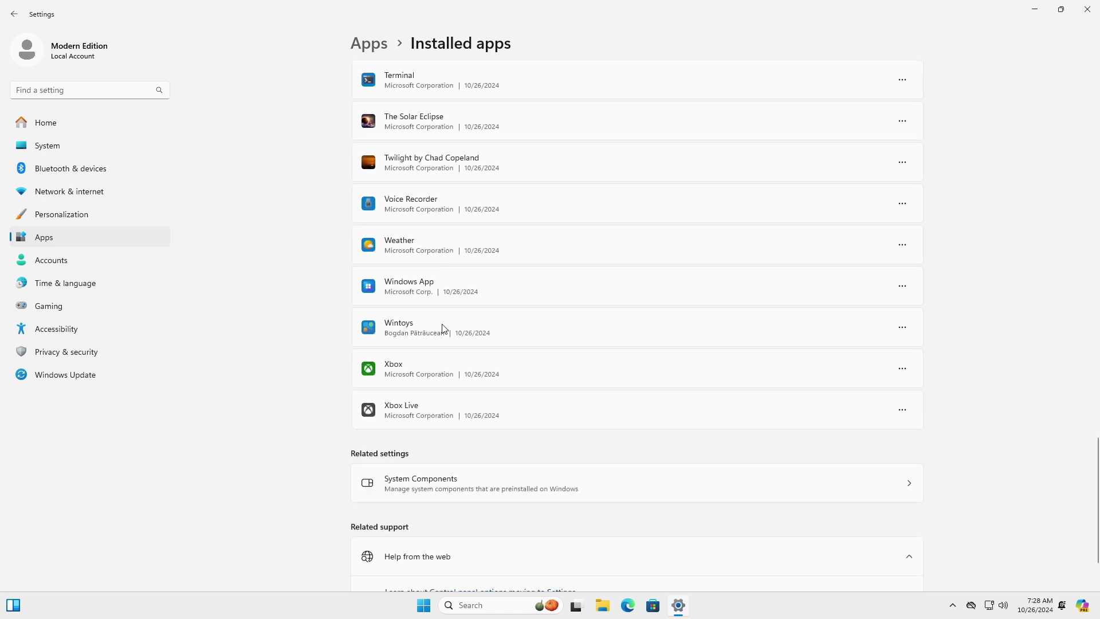
# Open the Windows Update settings and check for new updates
pyautogui.click(77, 381)
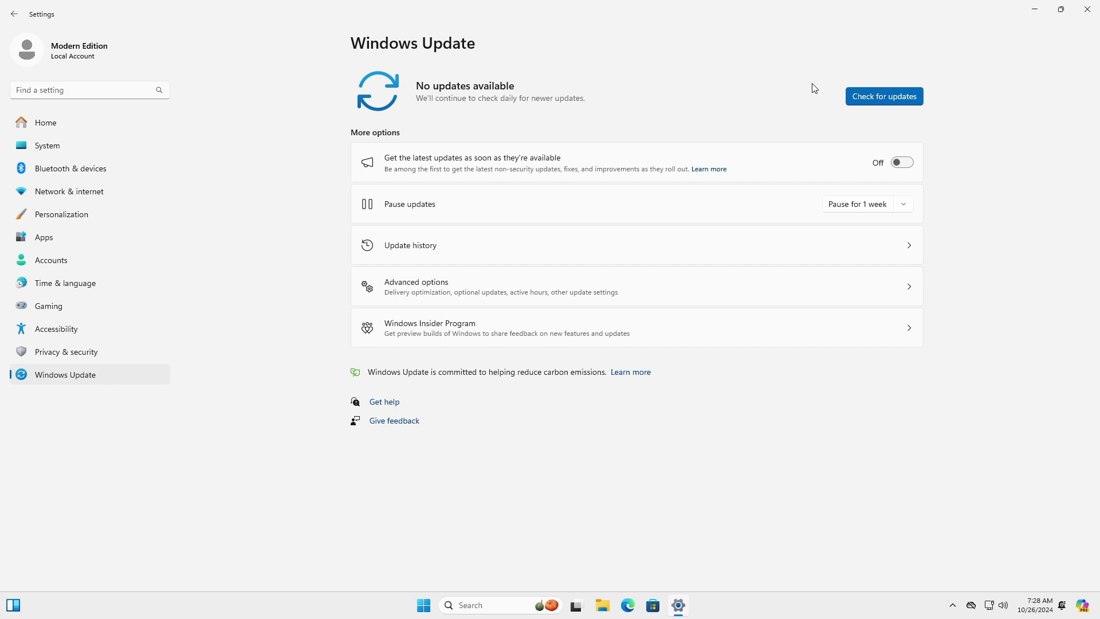
pyautogui.click(866, 95)
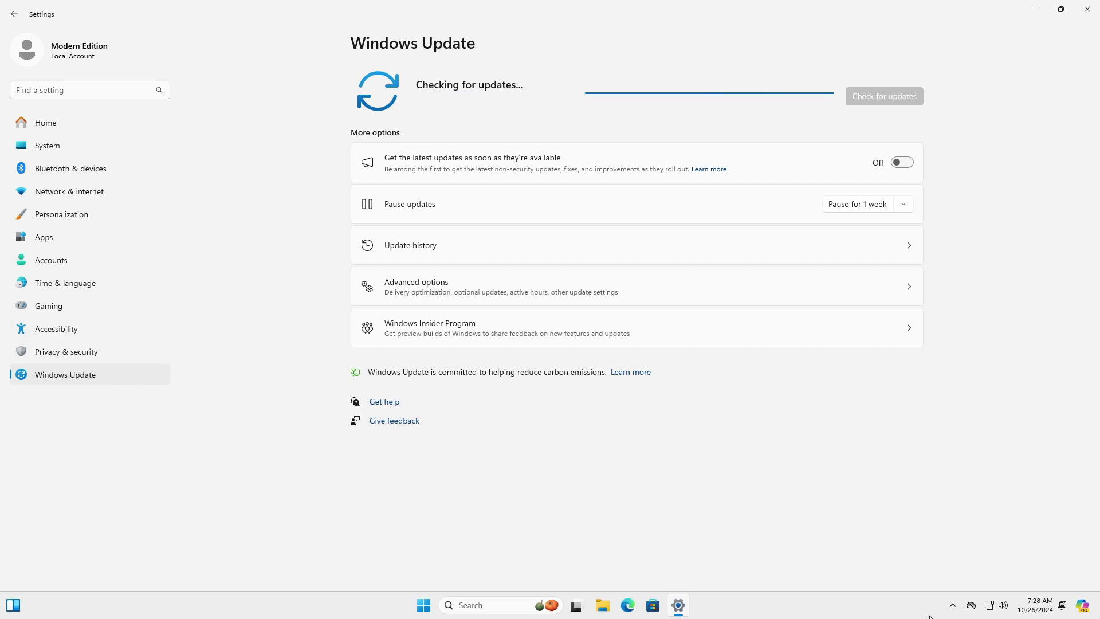
# Open Windows Security from the hidden system tray items to view its protection overview, and close it along with Settings
pyautogui.click(954, 606)
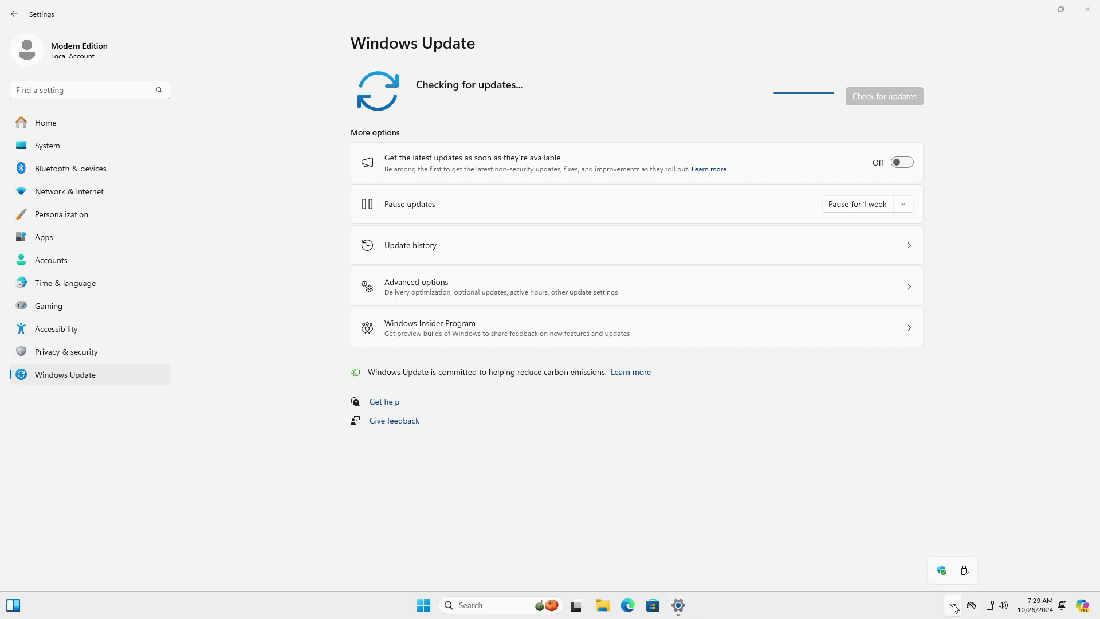
pyautogui.click(941, 570)
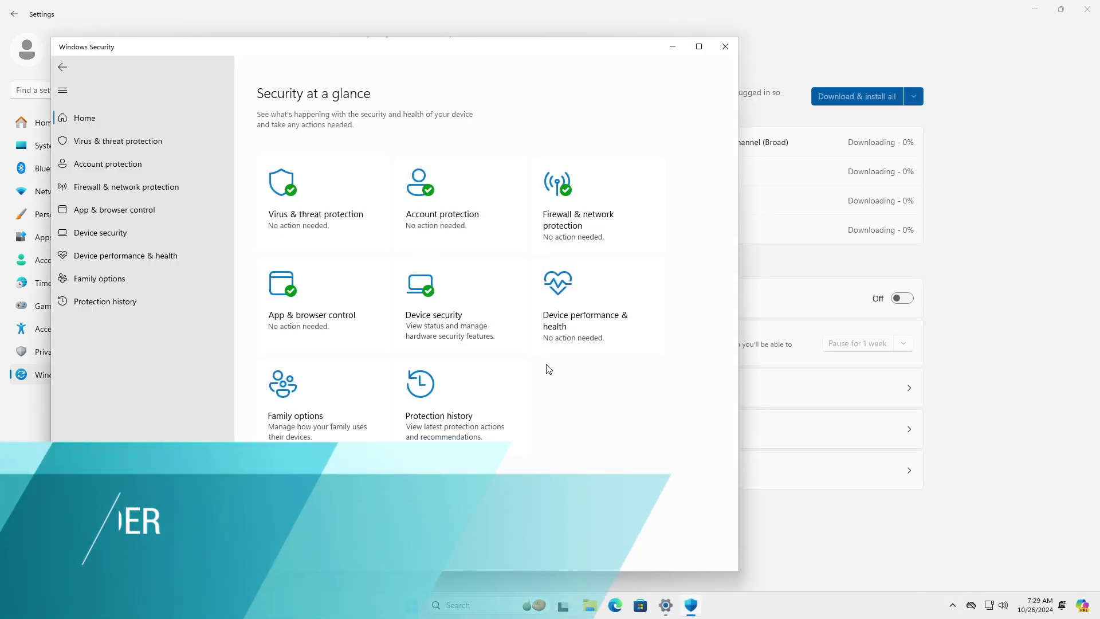
pyautogui.click(735, 51)
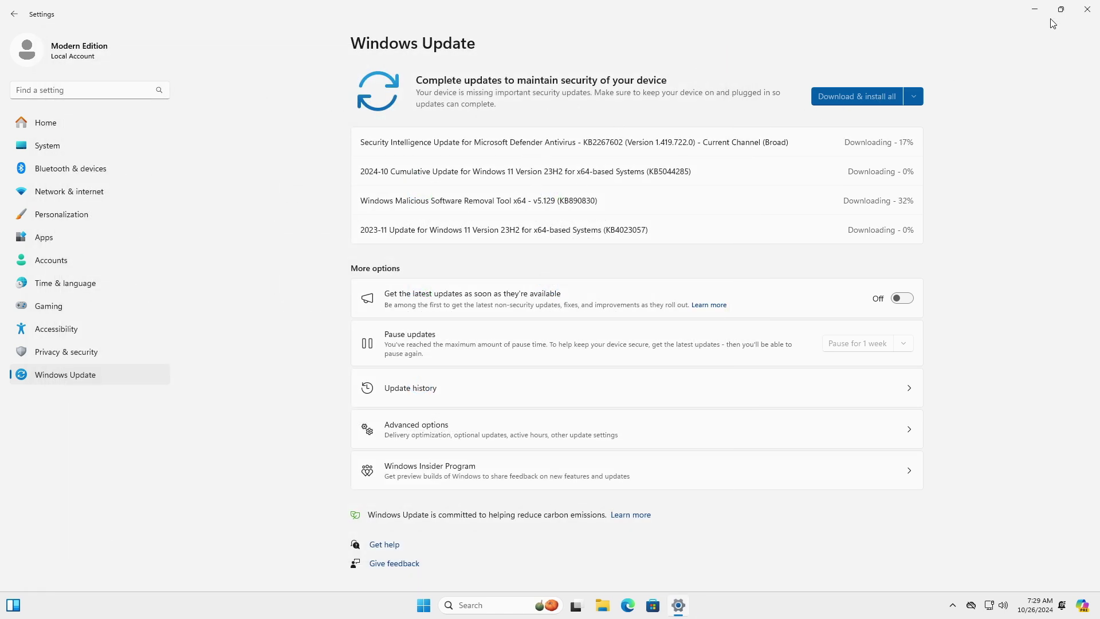
pyautogui.click(1087, 8)
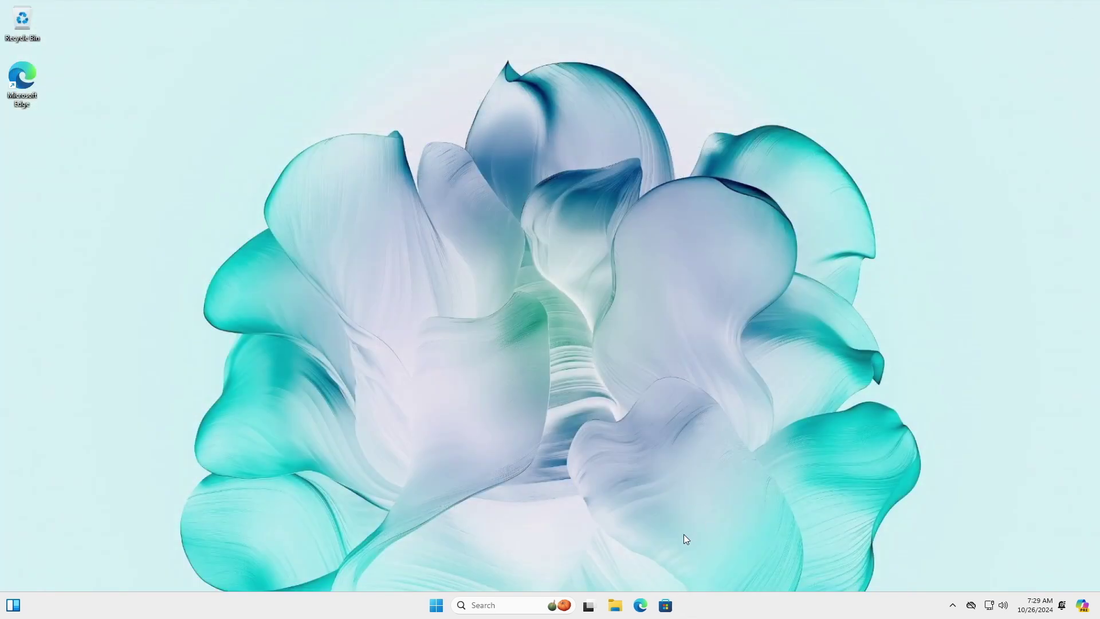
# Open Microsoft Store in a maximized window and install WhatsApp from the top free apps
pyautogui.click(669, 607)
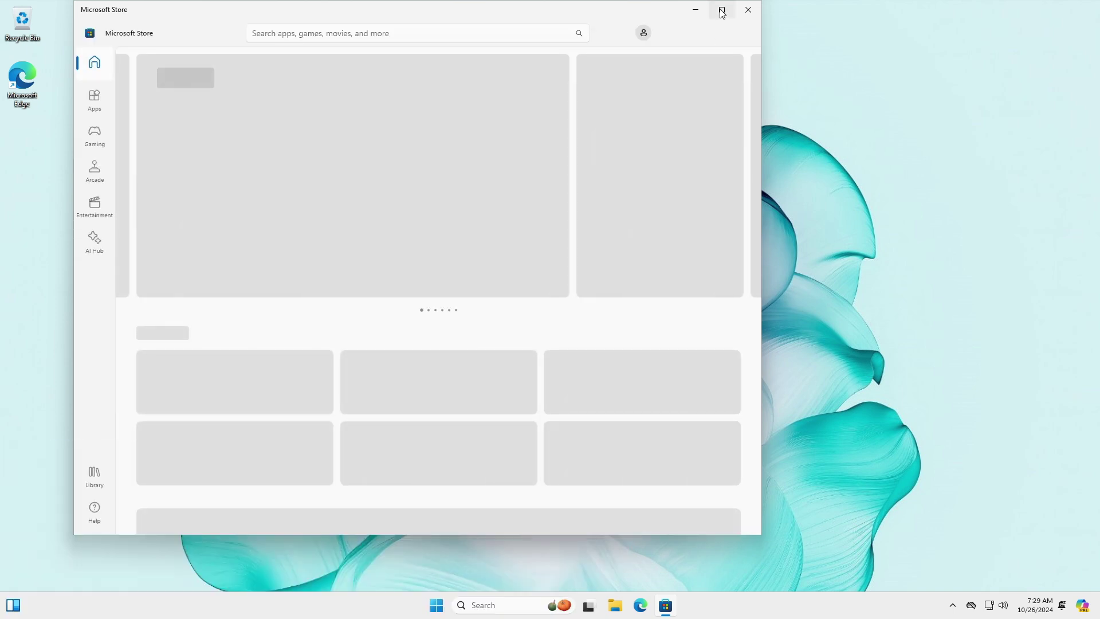
pyautogui.click(721, 10)
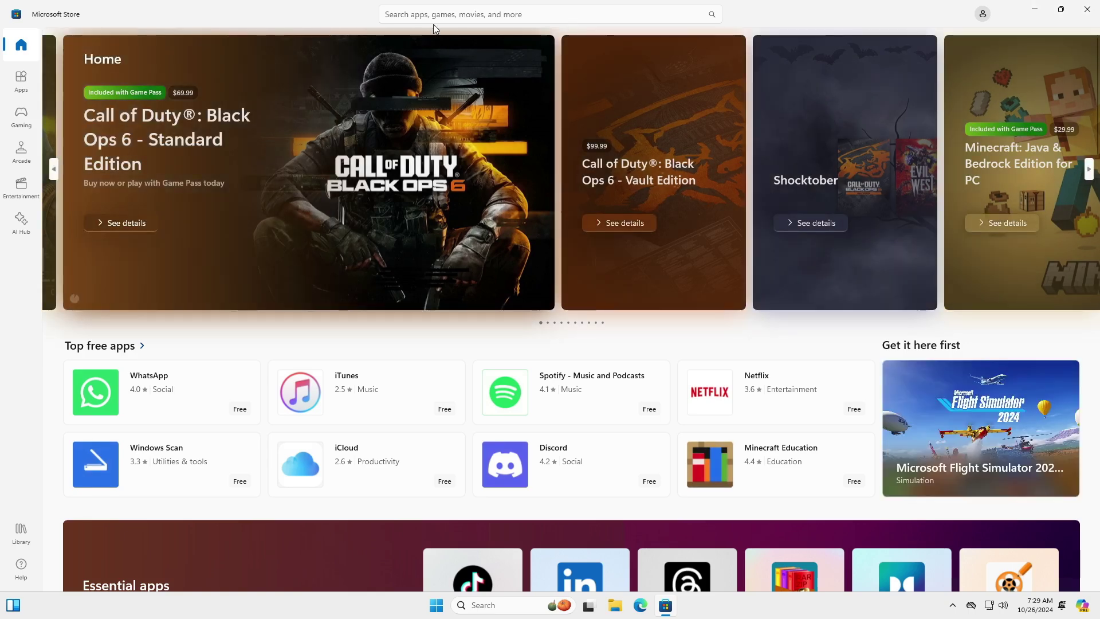
pyautogui.click(161, 401)
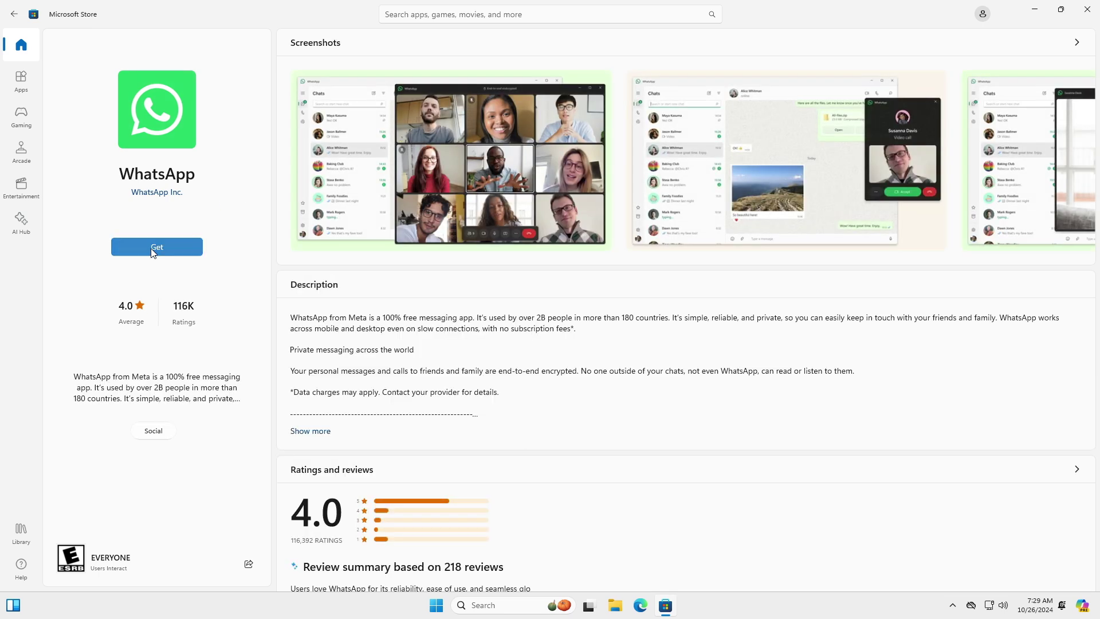
pyautogui.click(153, 250)
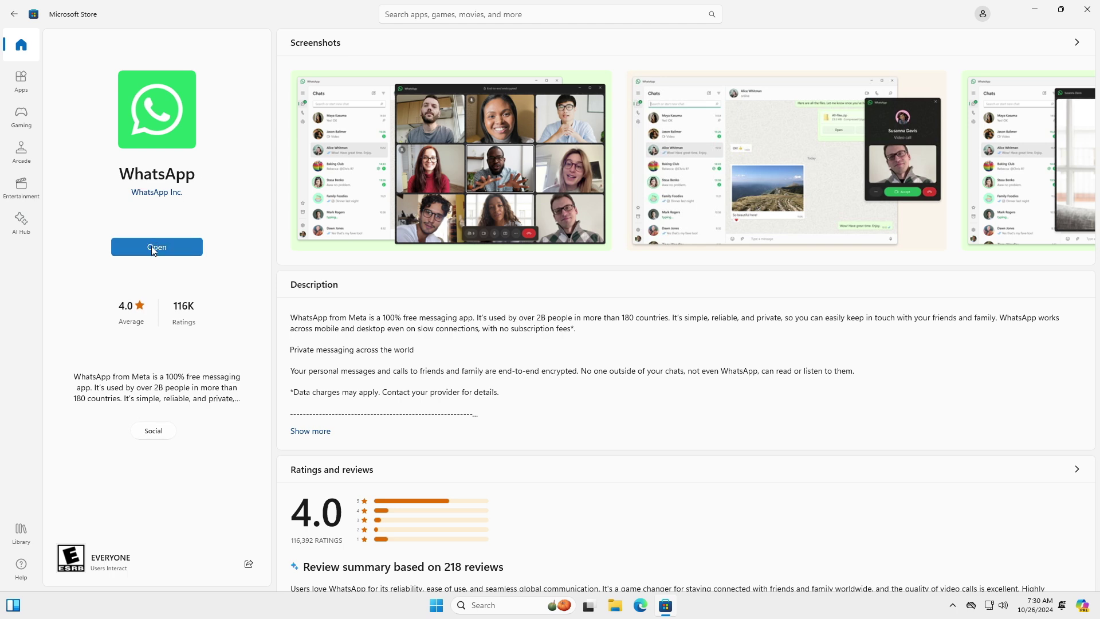
# Launch the installed WhatsApp app to test it, and close both WhatsApp and Microsoft Store
pyautogui.click(153, 249)
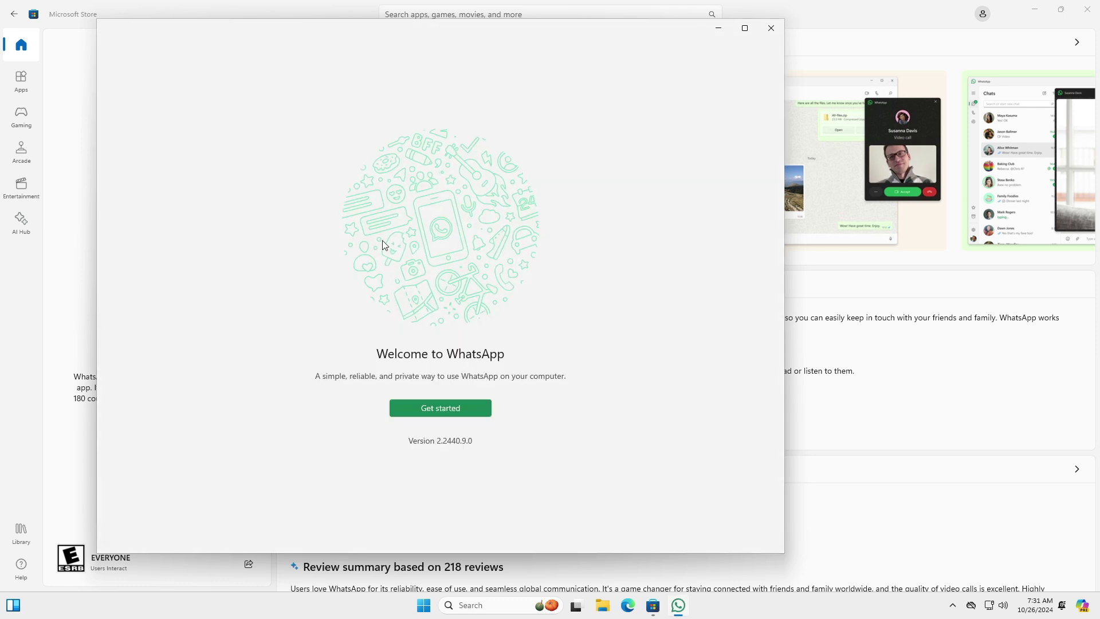
pyautogui.click(771, 28)
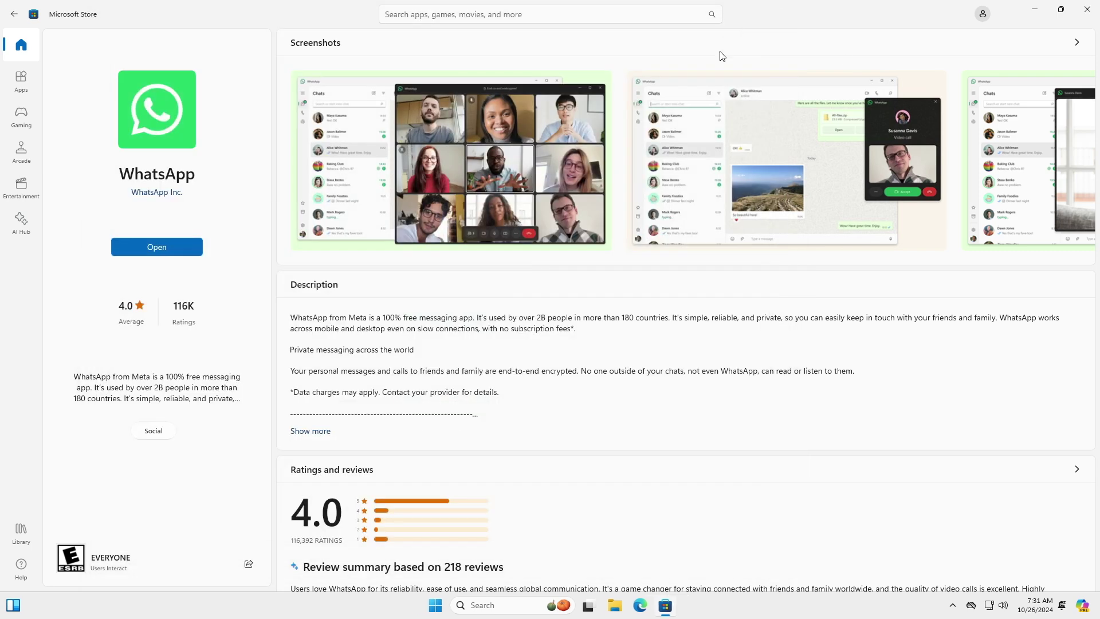
pyautogui.click(1087, 9)
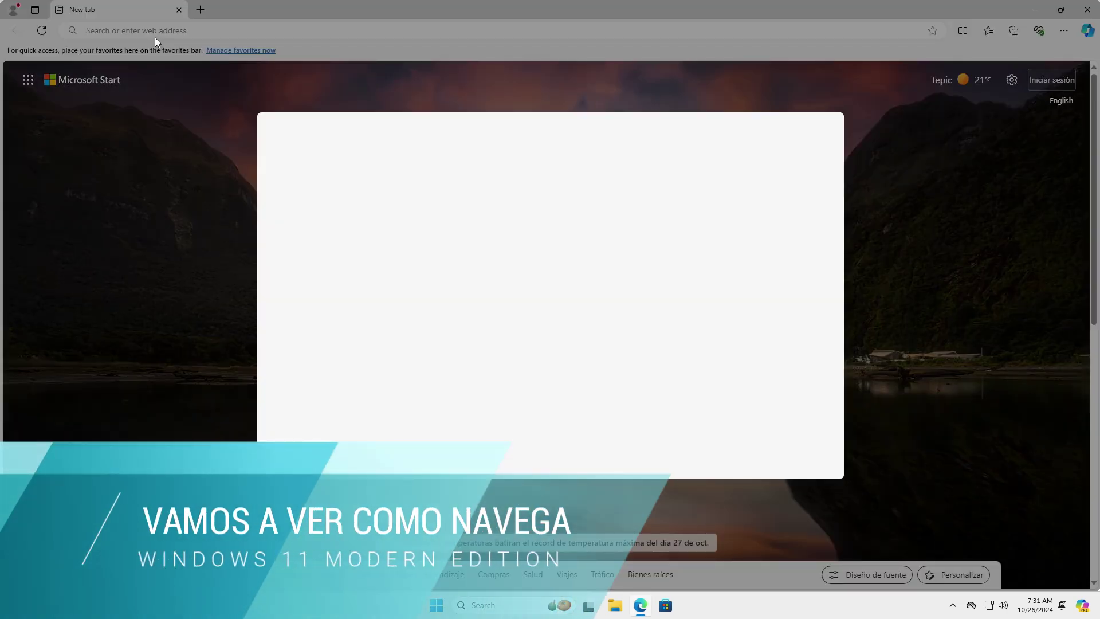
# Complete the Microsoft Edge first-run setup without importing Google data, start browsing, and close the theme customization welcome tab
pyautogui.click(418, 411)
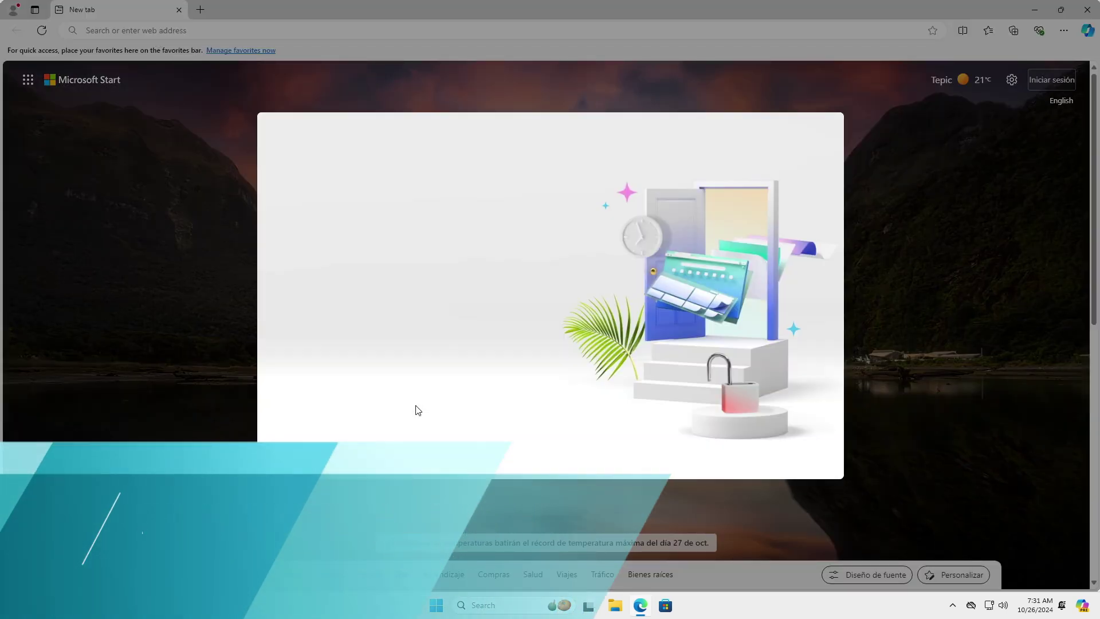
pyautogui.click(367, 420)
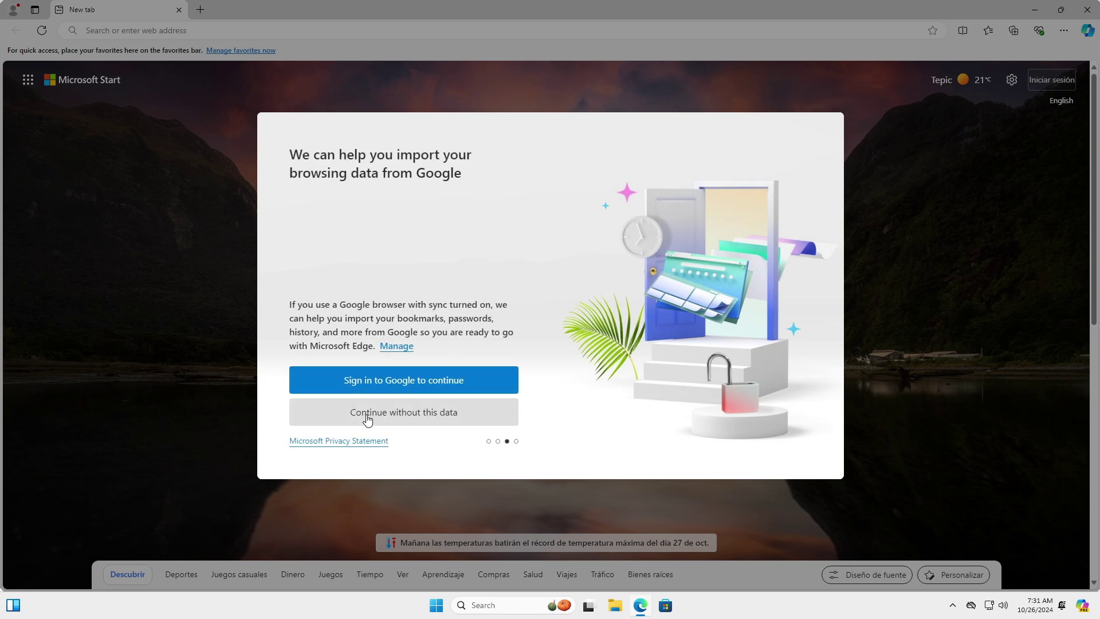
pyautogui.click(390, 422)
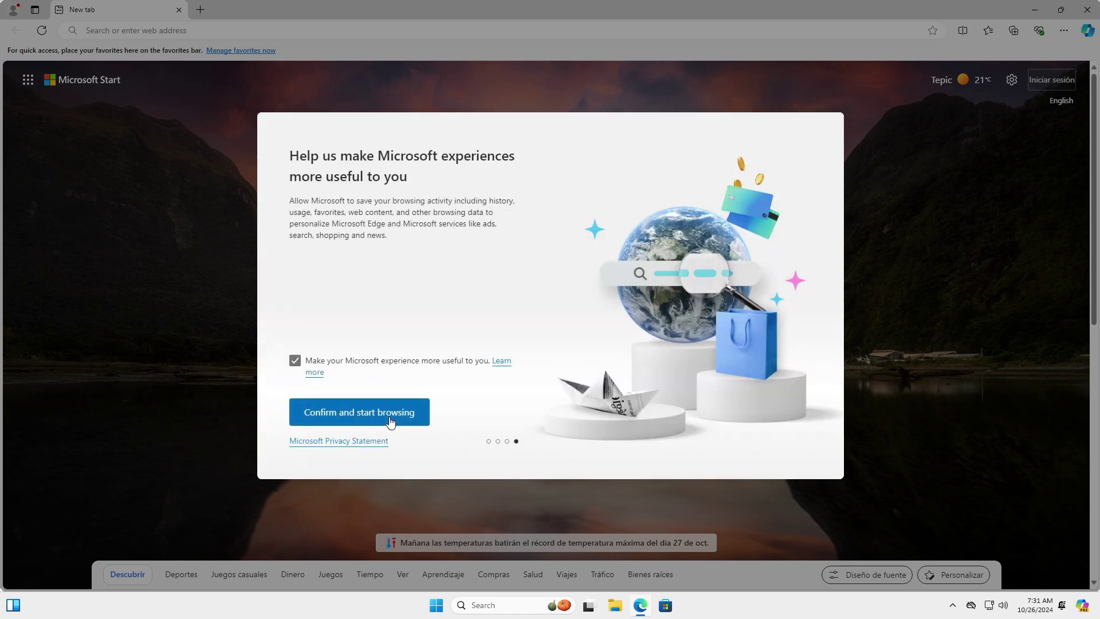
pyautogui.click(387, 417)
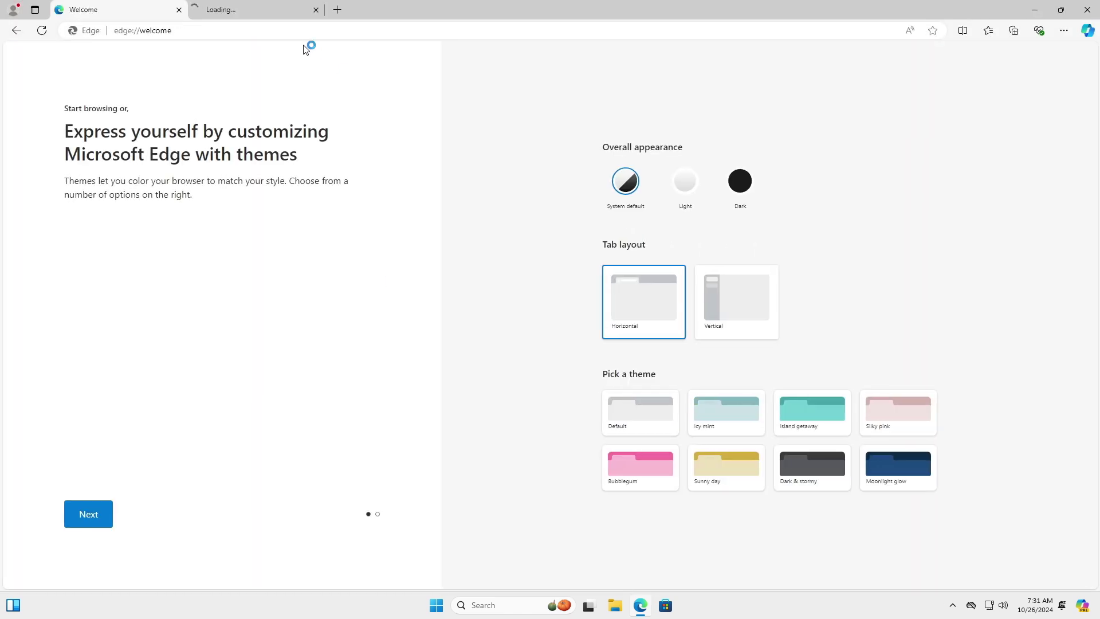
pyautogui.click(210, 17)
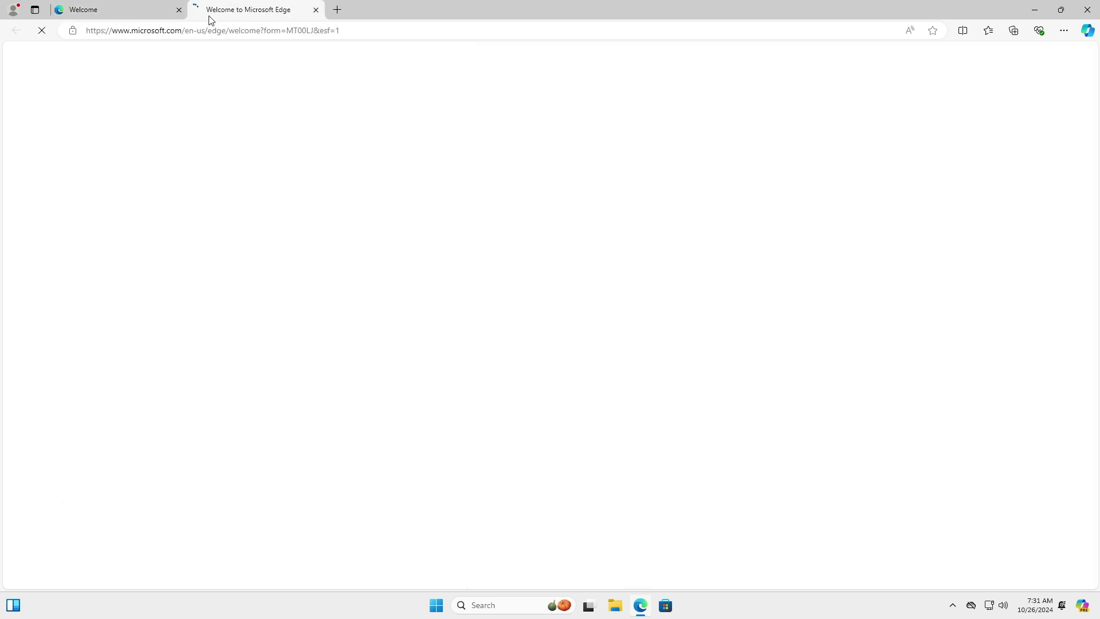
pyautogui.click(179, 10)
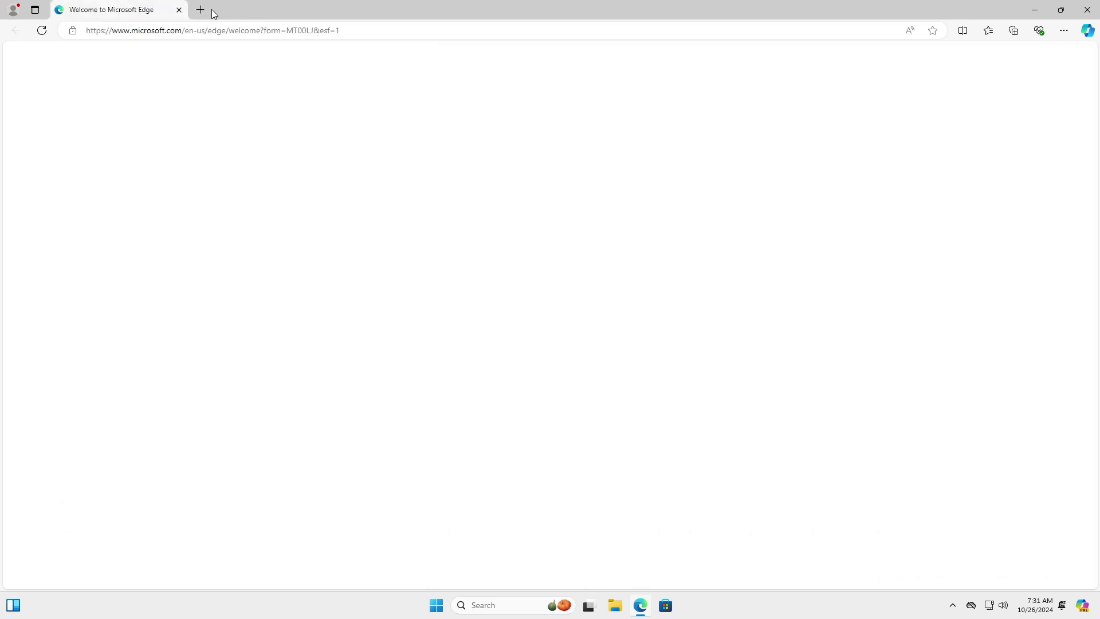
# Search the web for "youtube" in a new tab, open the YouTube site from the results, and close the search results tab
pyautogui.click(201, 10)
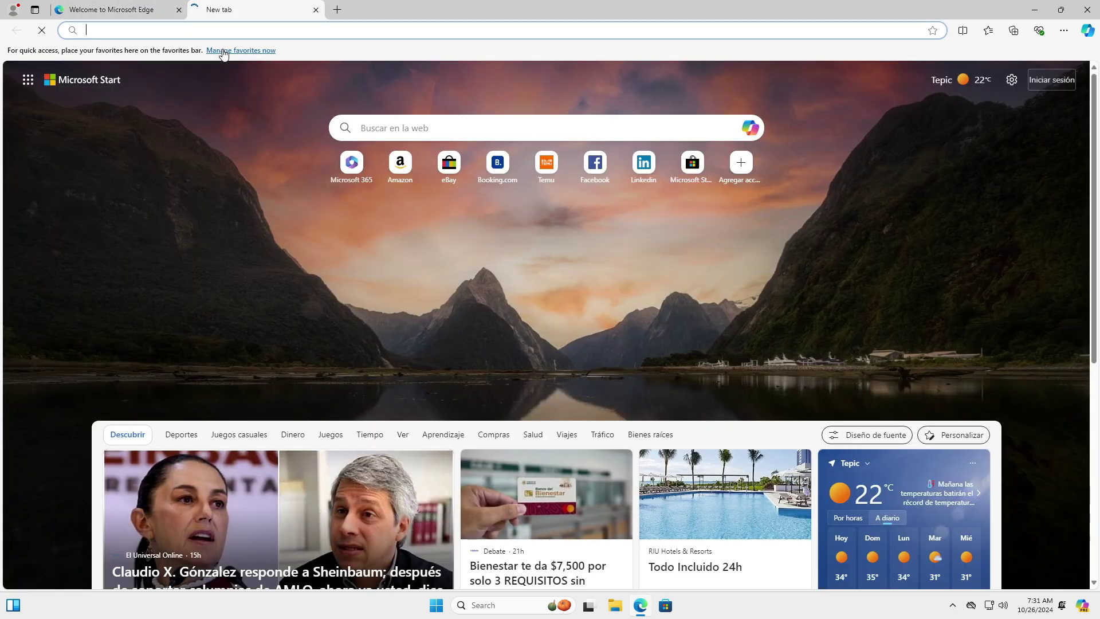
pyautogui.write('youtu')
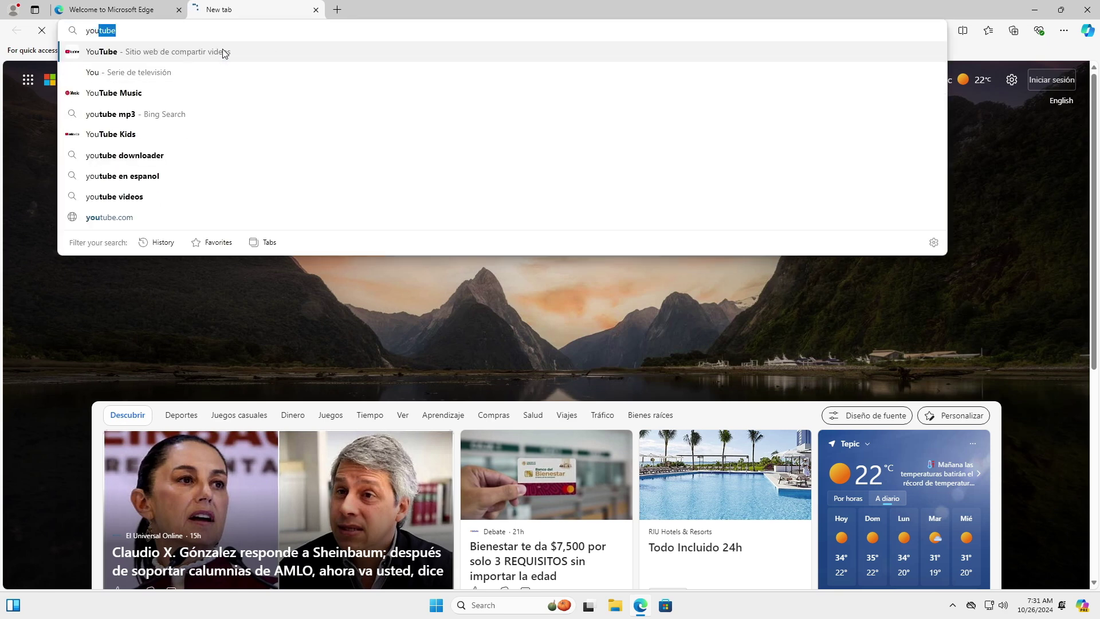
pyautogui.write('be')
pyautogui.press('Return')
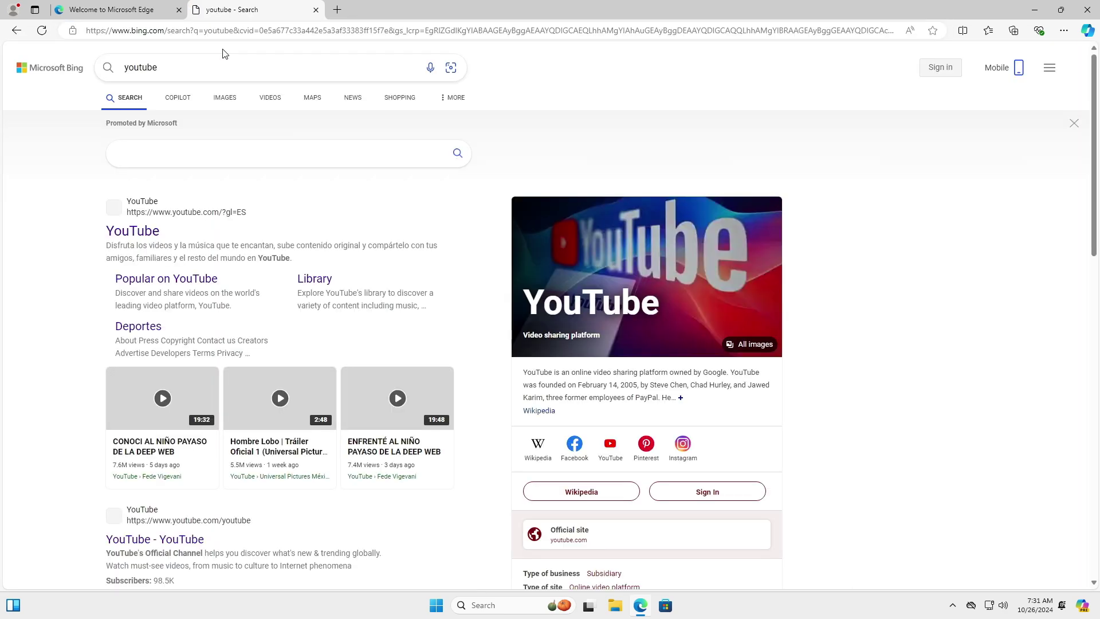
pyautogui.click(133, 232)
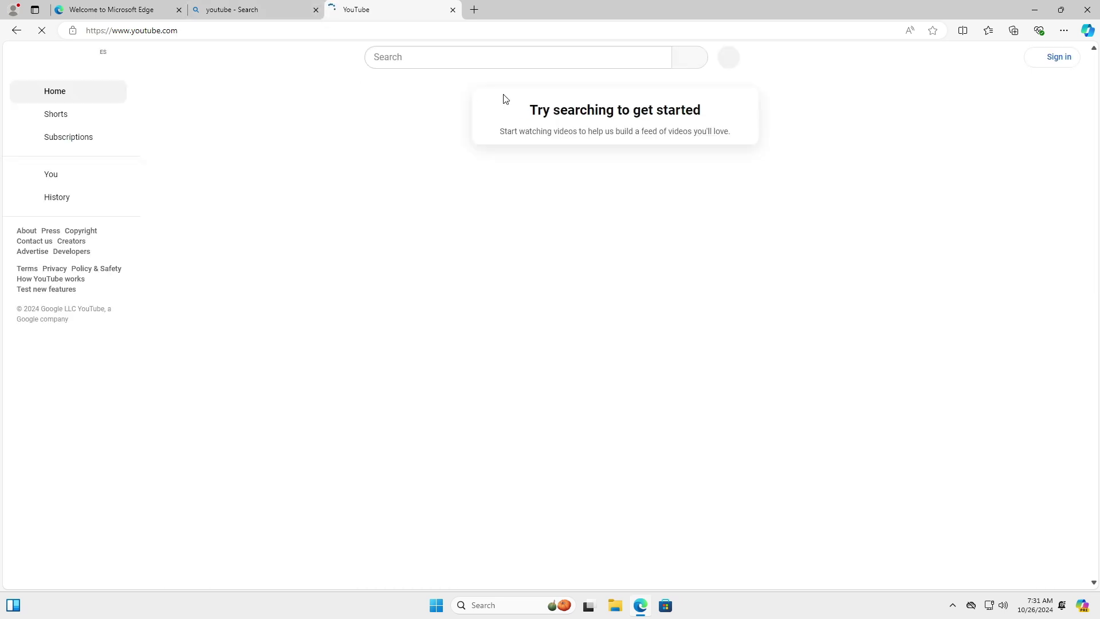
pyautogui.click(316, 10)
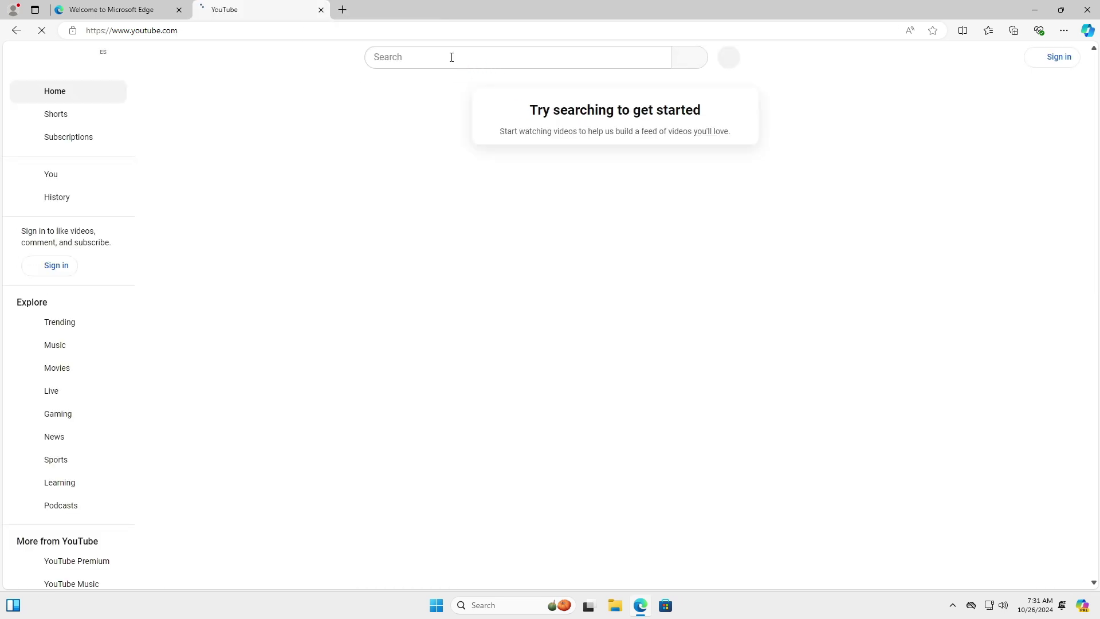
# Search YouTube for "dtechusb englsih" and open the D-TECH USB | SYSTEMS channel
pyautogui.click(451, 57)
pyautogui.write('dtec')
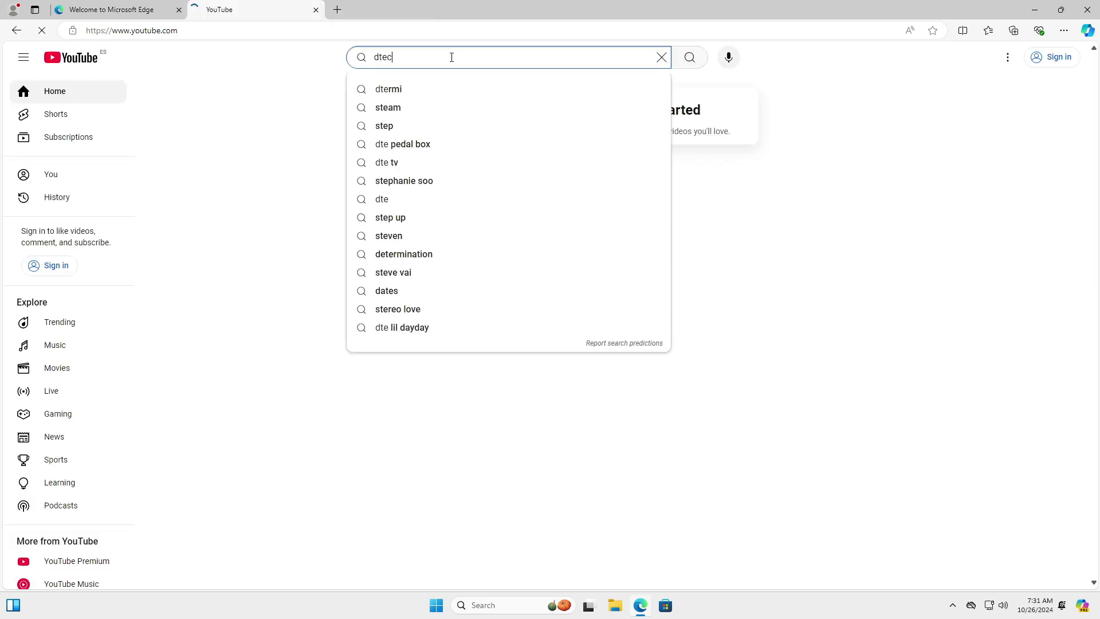
pyautogui.write('husb englsih')
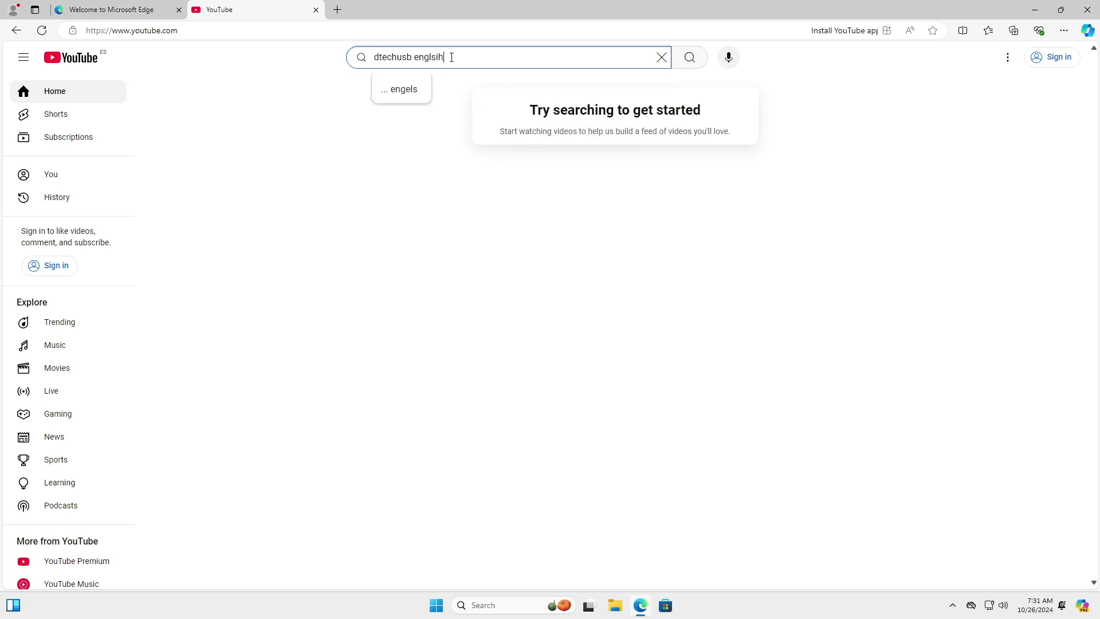
pyautogui.press('Return')
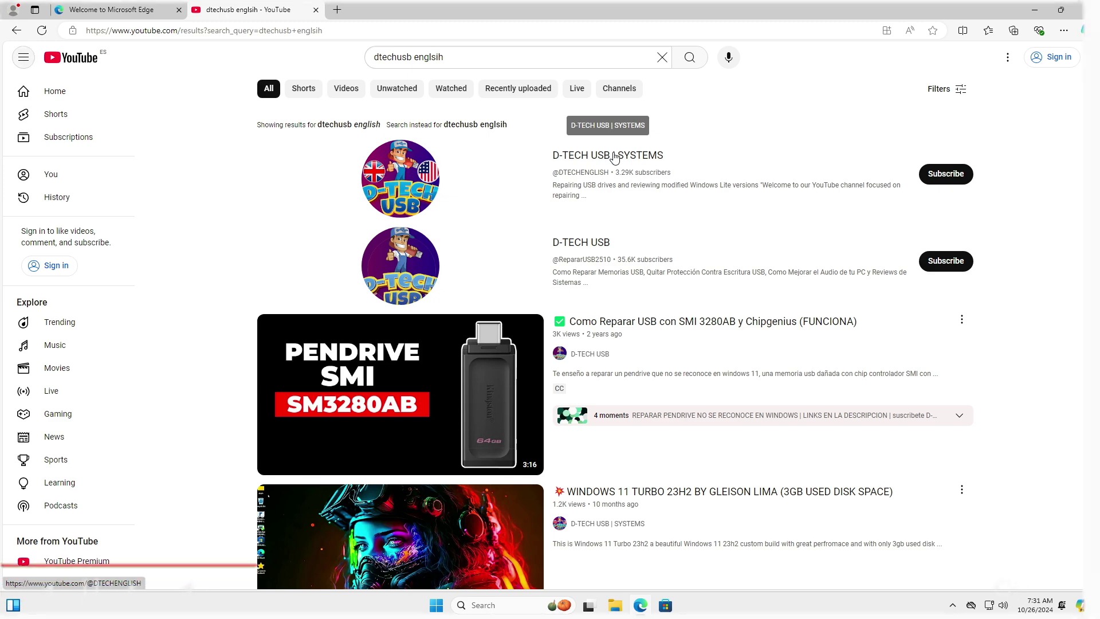
pyautogui.click(614, 159)
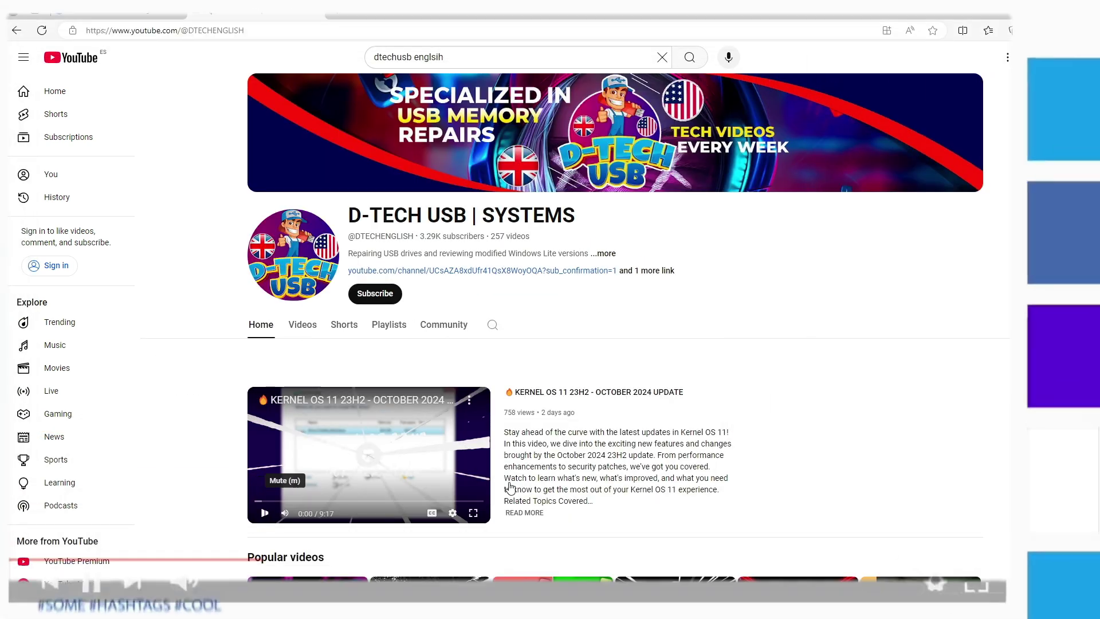
# Look through the channel's home page down to its last playlists and return to the page start
pyautogui.scroll(-15, 624, 477)
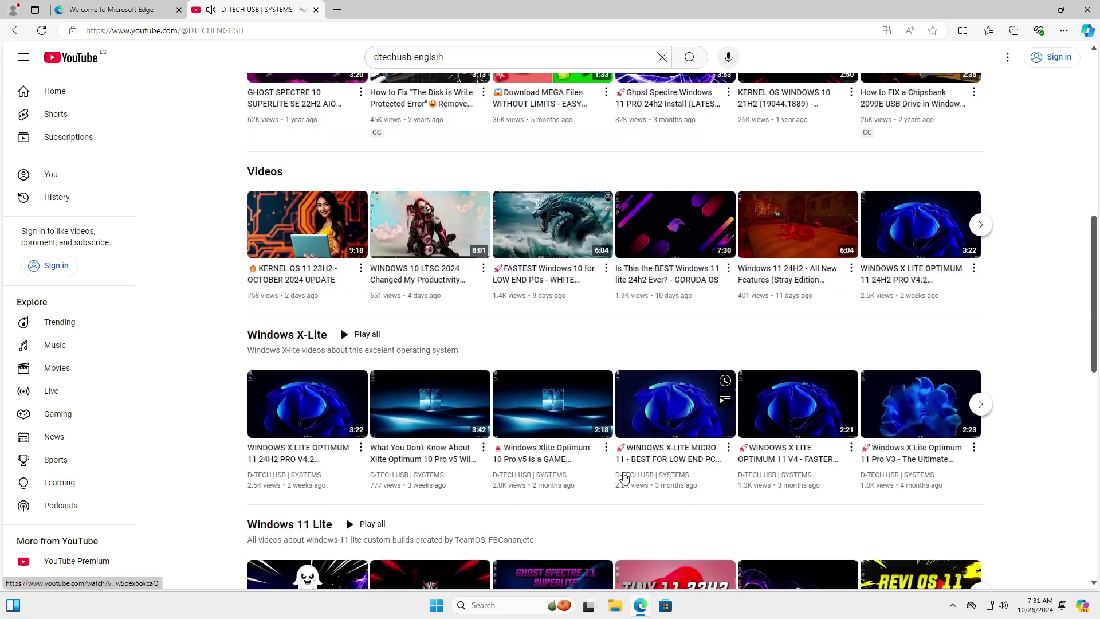
pyautogui.scroll(-5, 624, 477)
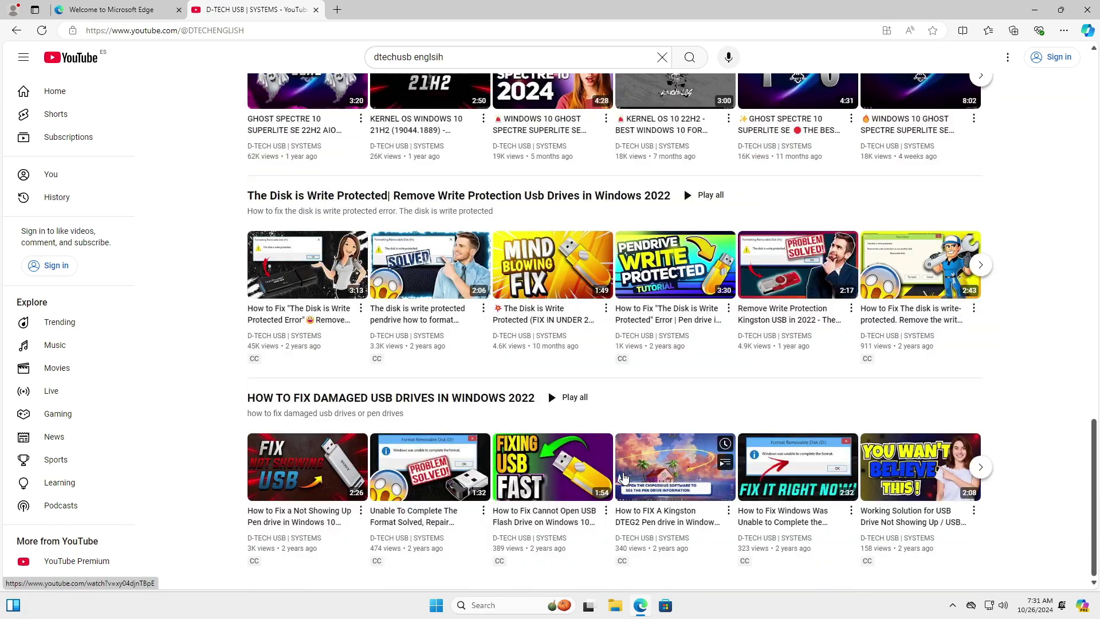
pyautogui.scroll(4, 624, 477)
pyautogui.scroll(15, 624, 477)
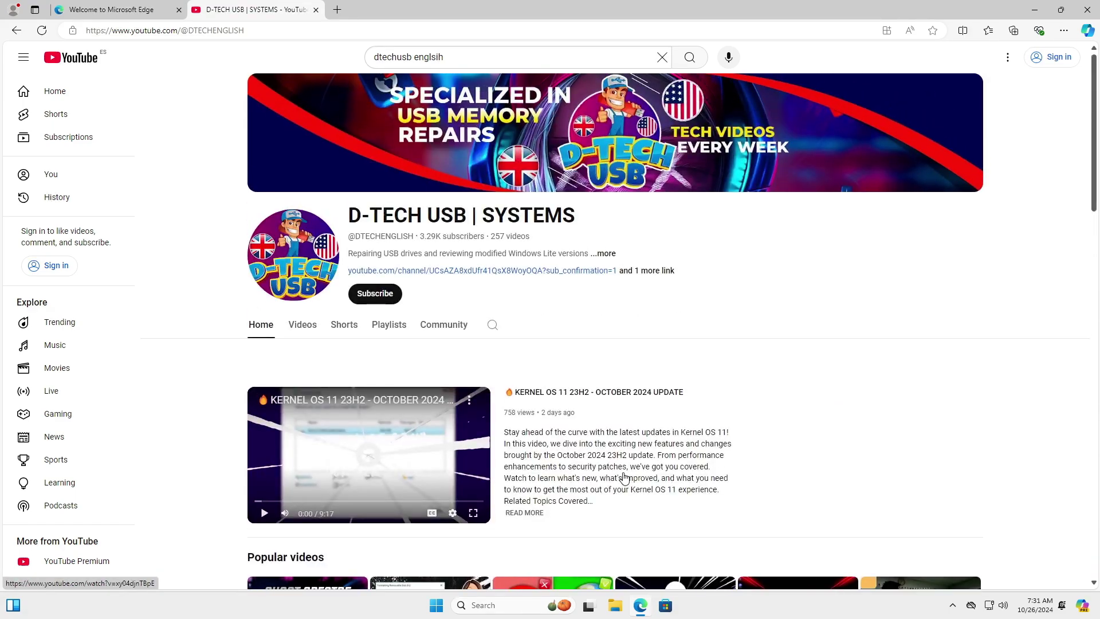
# Search the web for "pexels" in a new tab, open the Pexels site from the results and look through its home page
pyautogui.click(337, 9)
pyautogui.write('pexel')
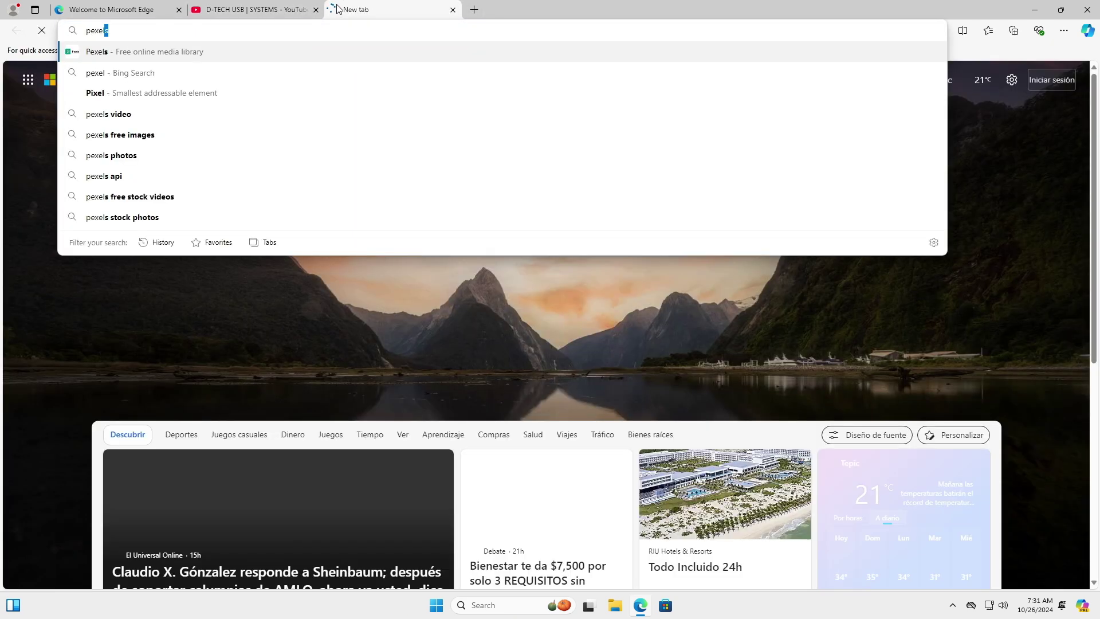
pyautogui.press('Return')
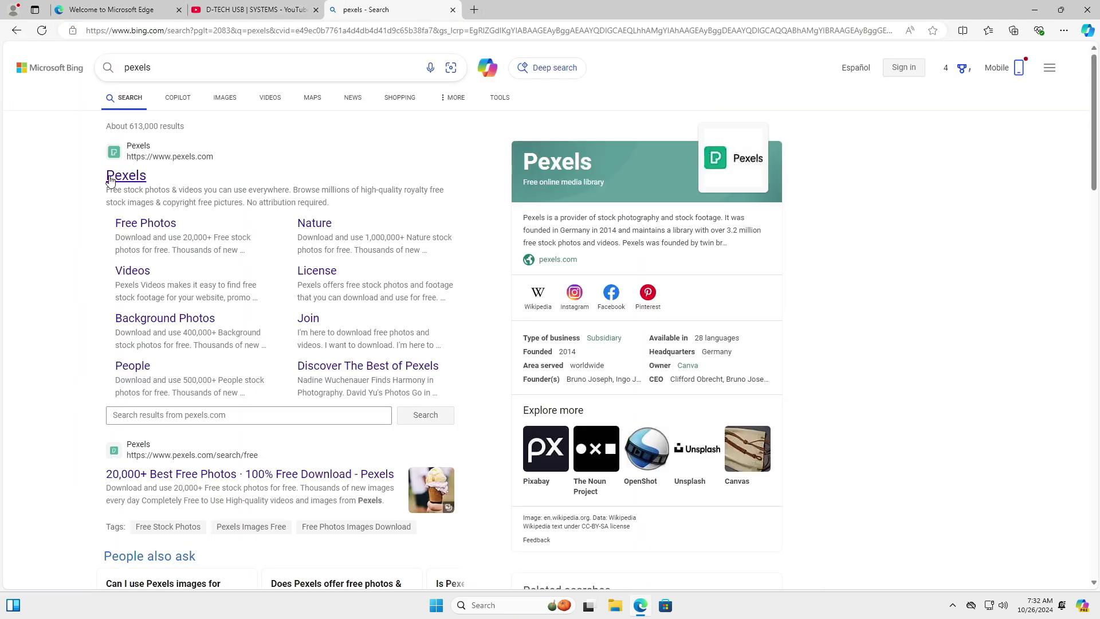
pyautogui.click(125, 177)
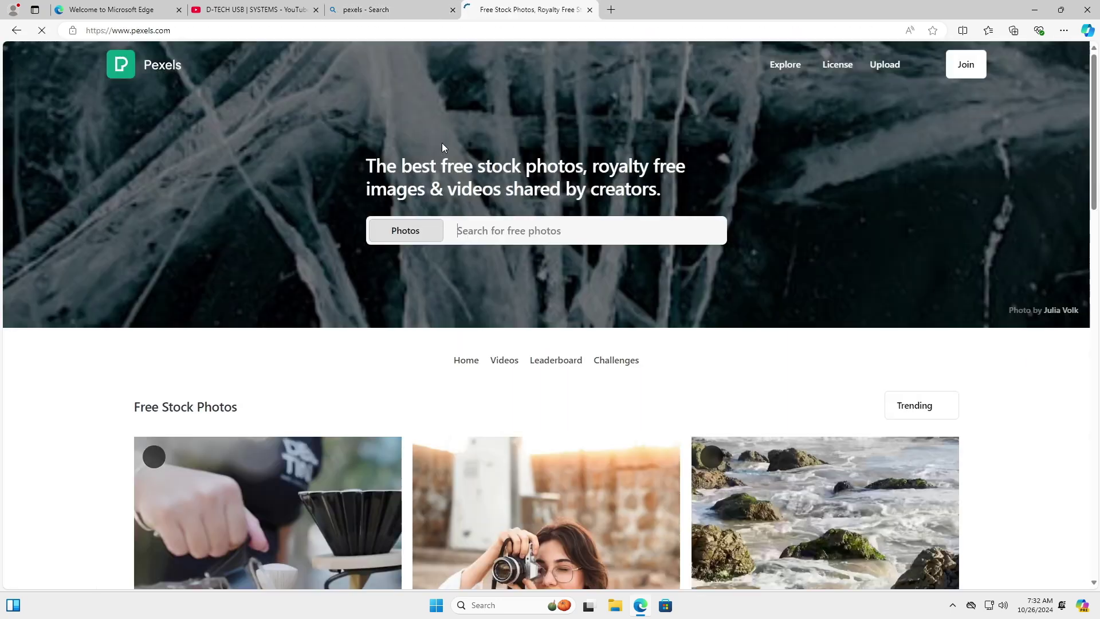
pyautogui.scroll(-15, 490, 212)
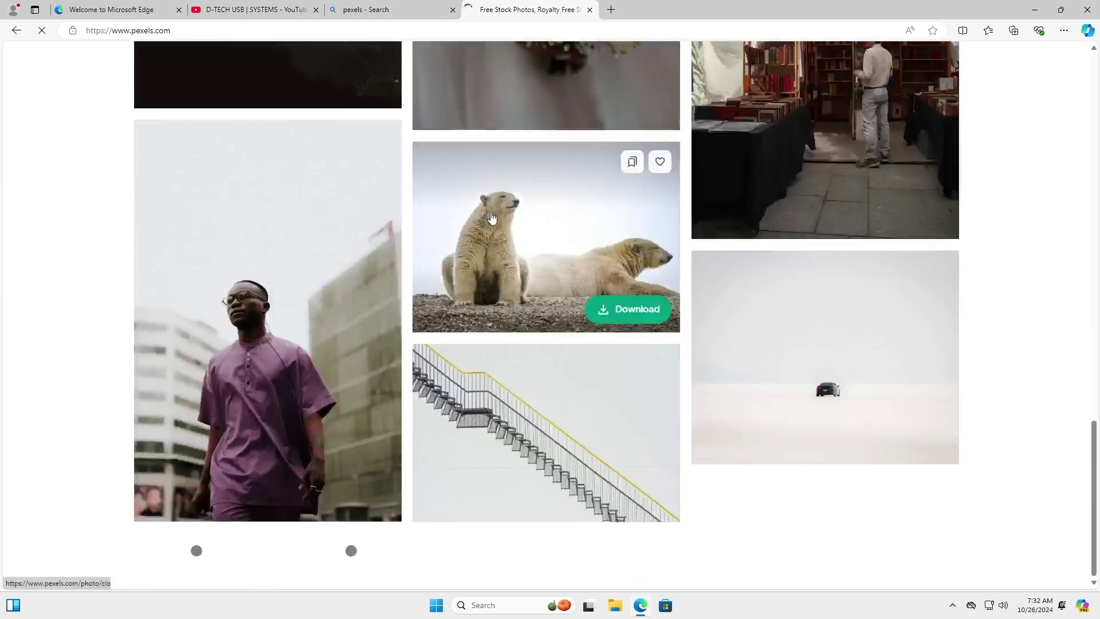
pyautogui.scroll(10, 491, 217)
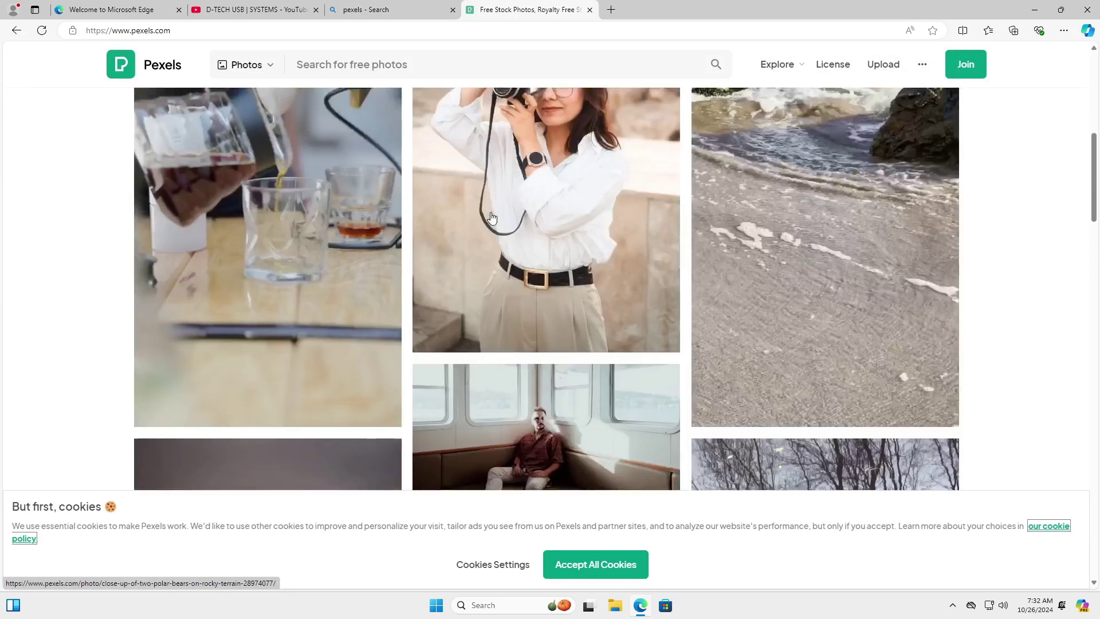
pyautogui.scroll(8, 491, 217)
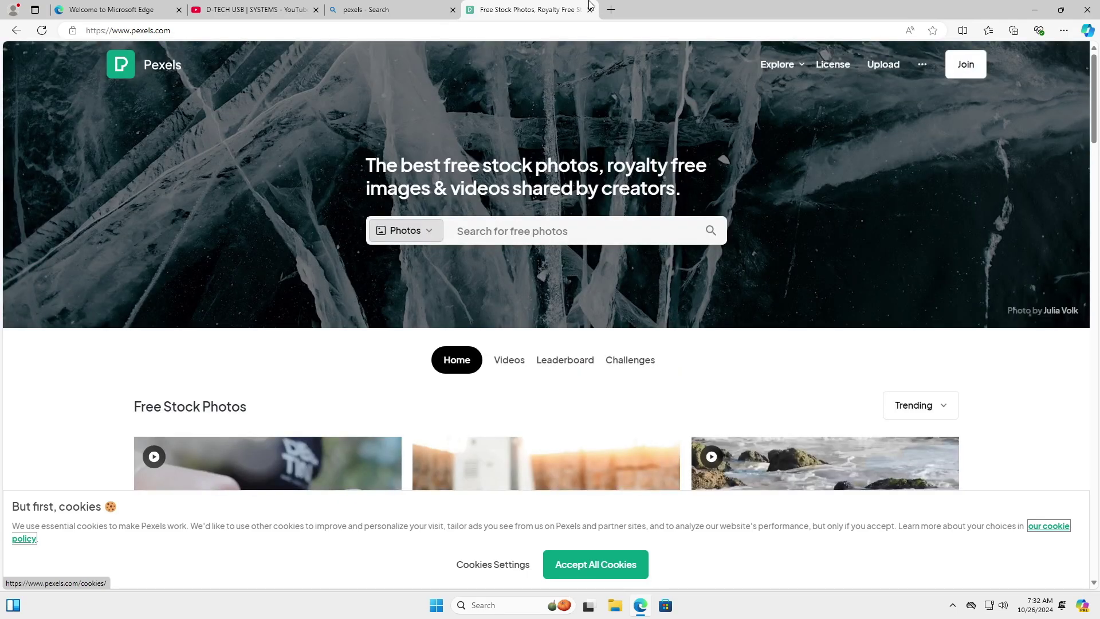
# Search the web for "audionautix" in a new tab, close the Edge welcome tab and open the AudionautiX site from the results
pyautogui.click(612, 10)
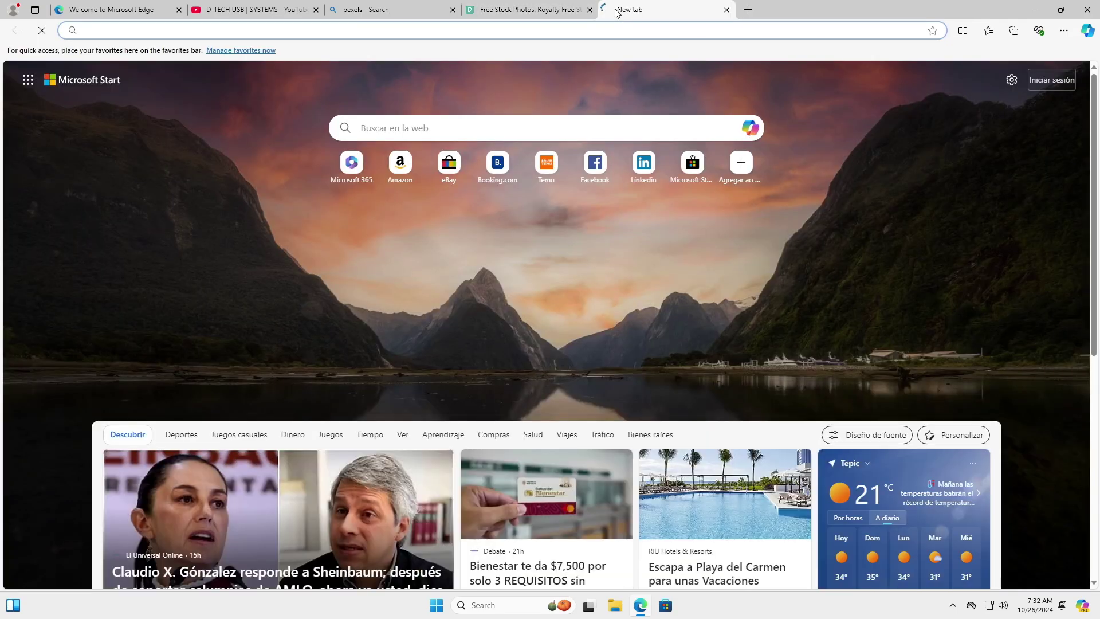
pyautogui.write('audionautix')
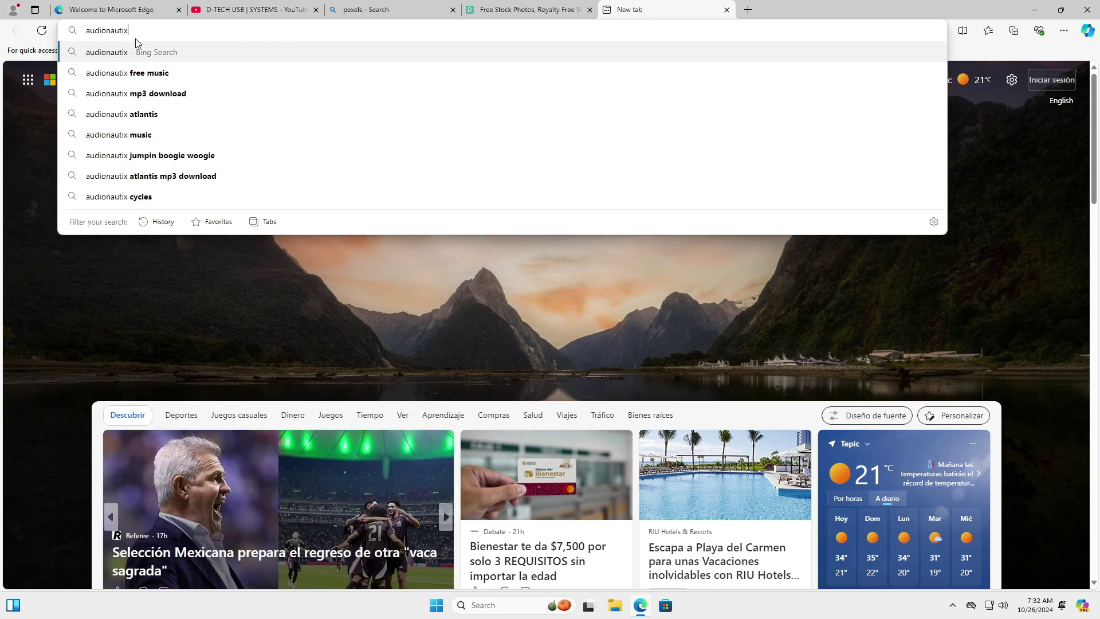
pyautogui.click(120, 53)
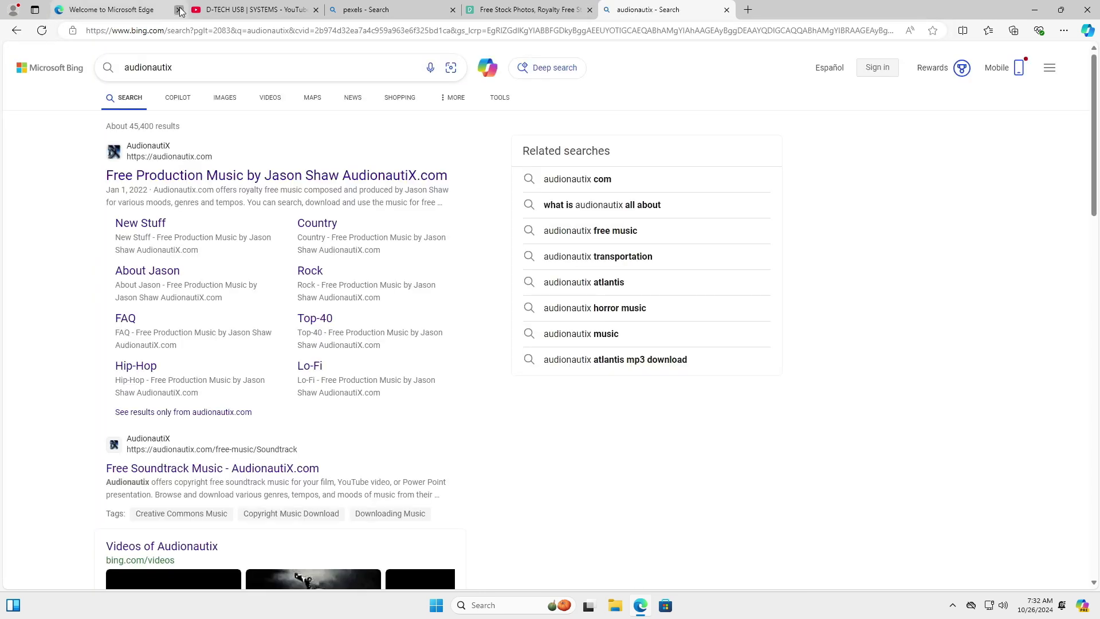
pyautogui.click(178, 10)
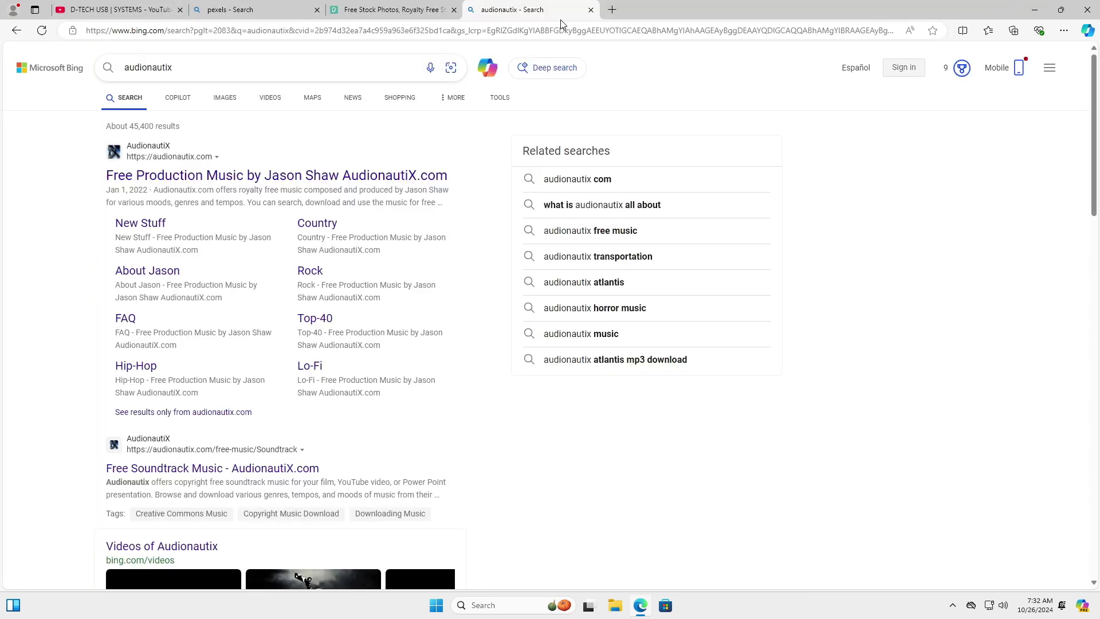
pyautogui.click(235, 177)
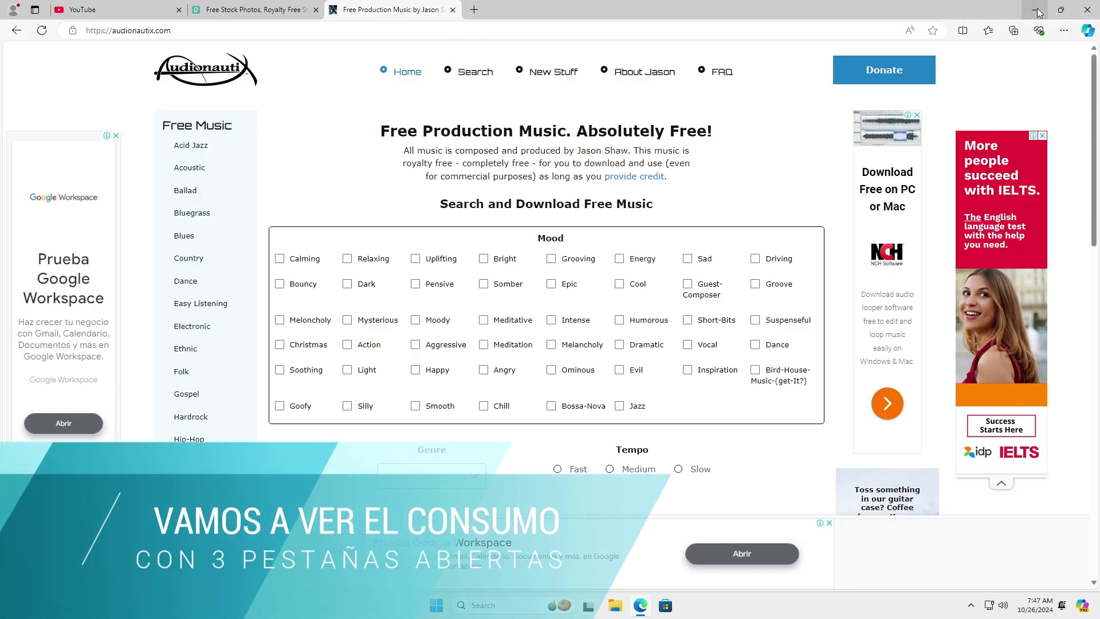
# Minimize the browser and check CPU and memory usage in Task Manager with the tabs still open, closing Task Manager when done
pyautogui.click(1036, 9)
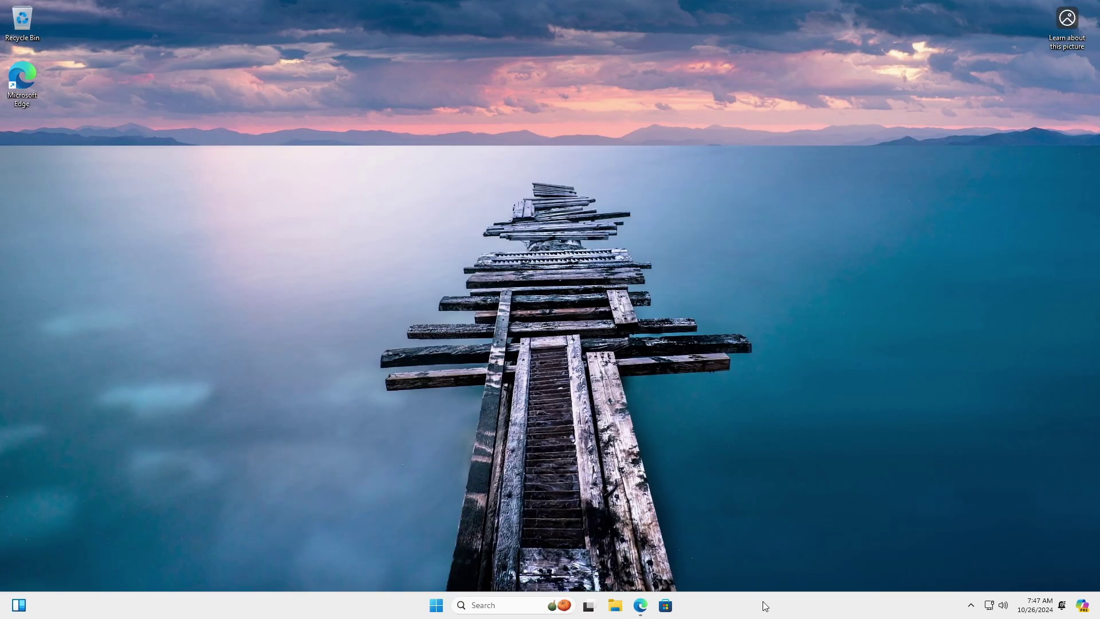
pyautogui.rightClick(765, 606)
pyautogui.click(800, 561)
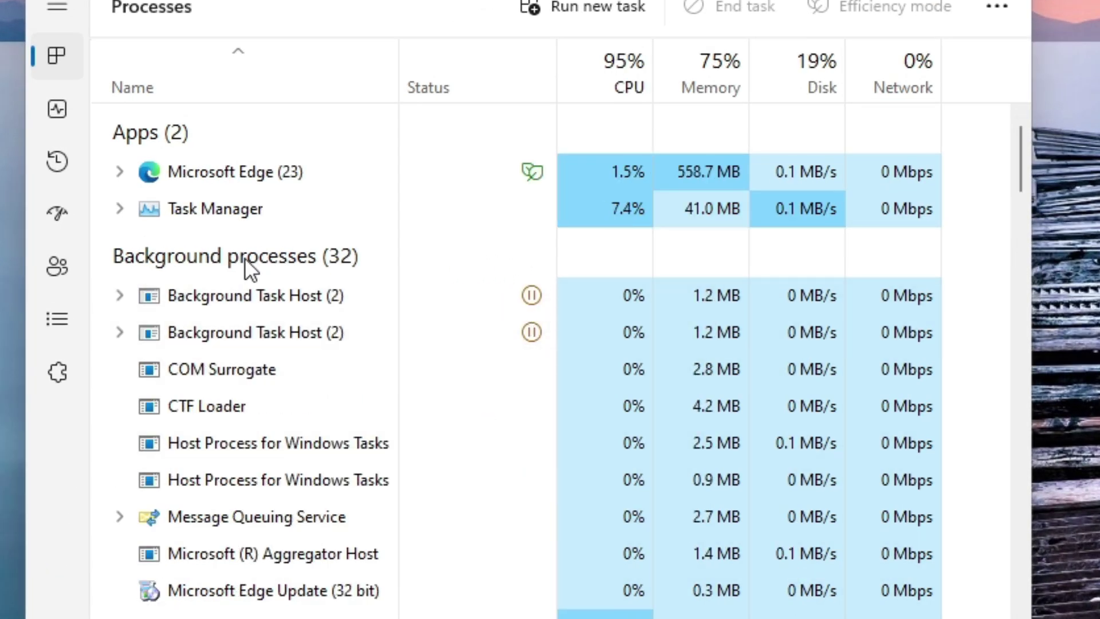
pyautogui.click(70, 103)
pyautogui.click(216, 95)
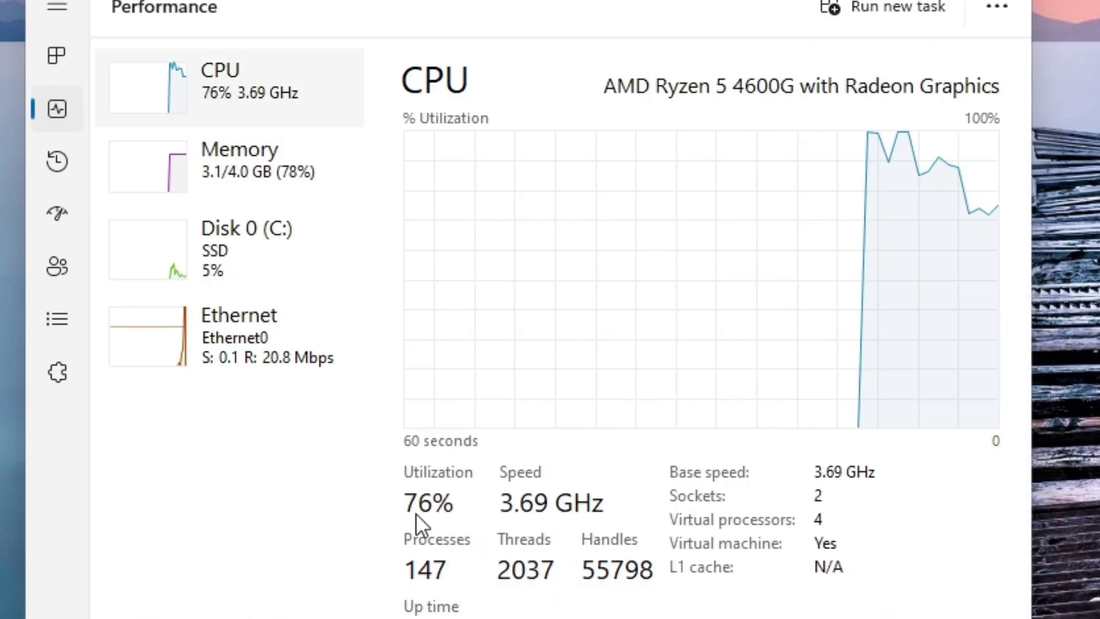
pyautogui.click(248, 189)
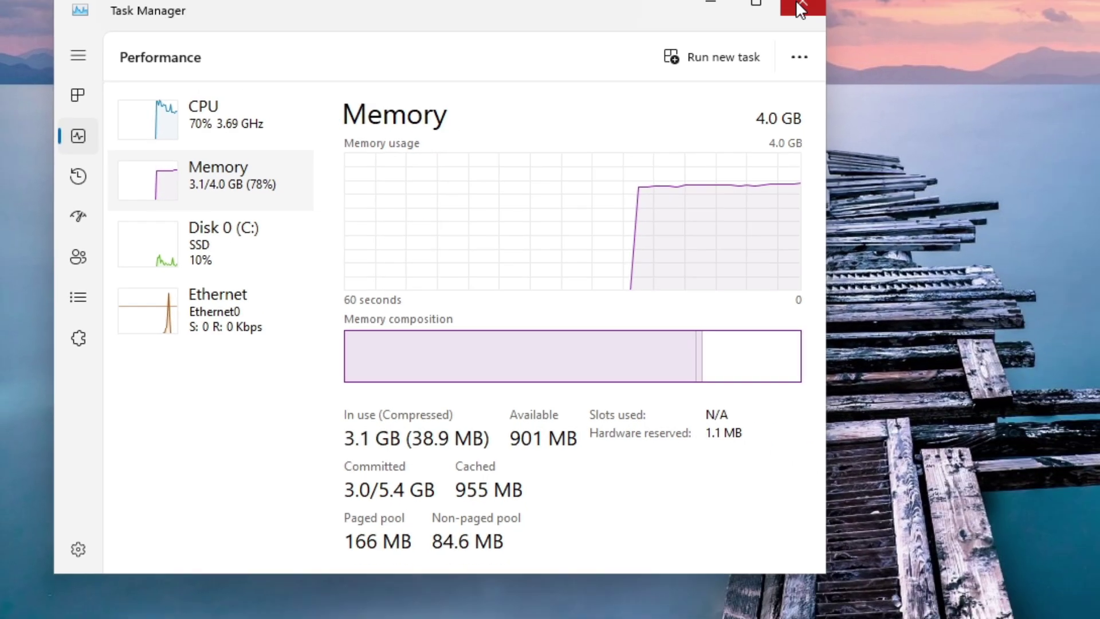
pyautogui.click(802, 7)
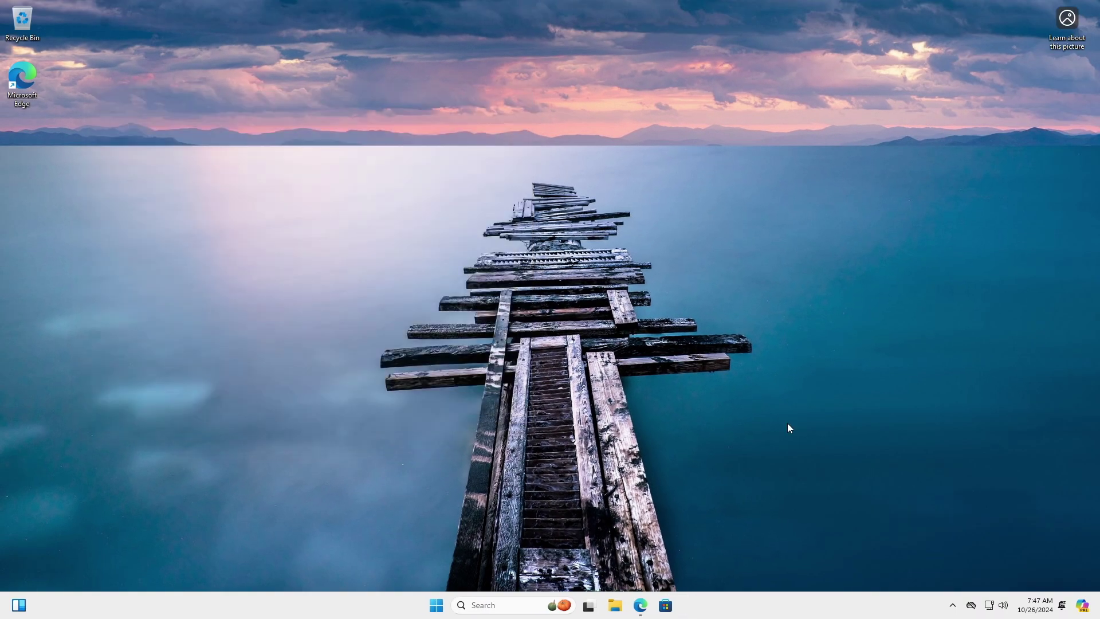
# Open the Language & region page under Time & language in Windows Settings
pyautogui.click(435, 607)
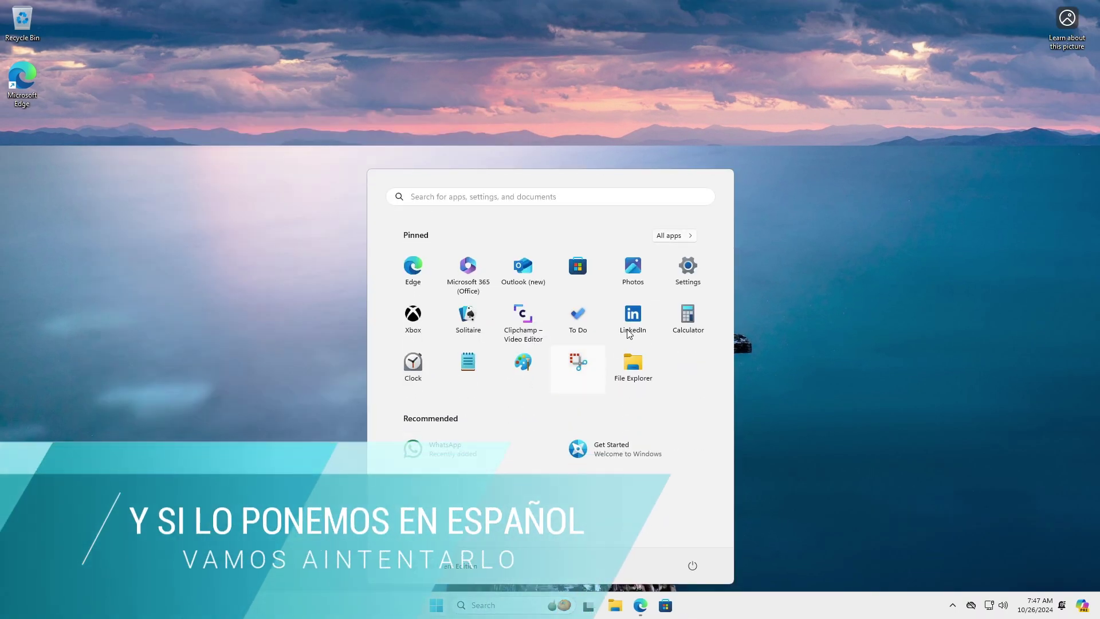
pyautogui.click(685, 284)
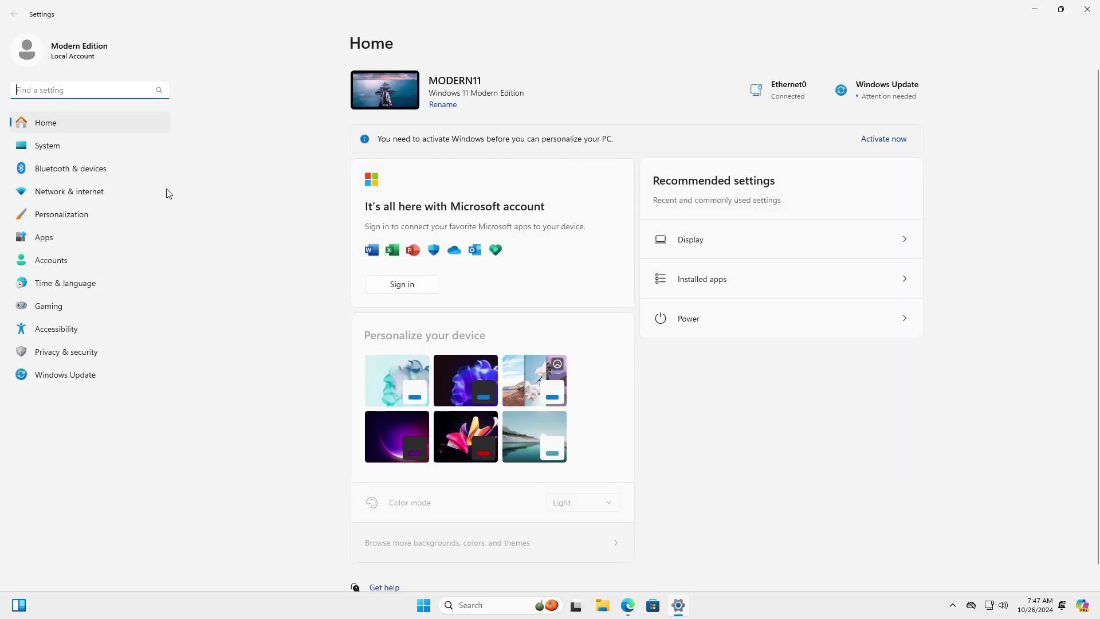
pyautogui.click(143, 277)
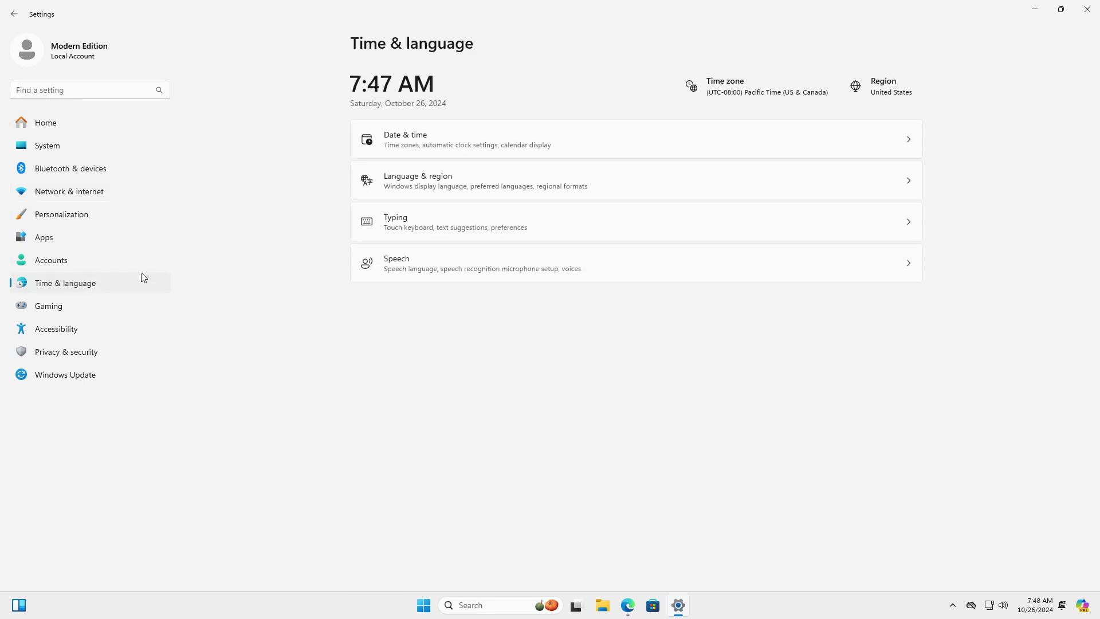
pyautogui.click(410, 179)
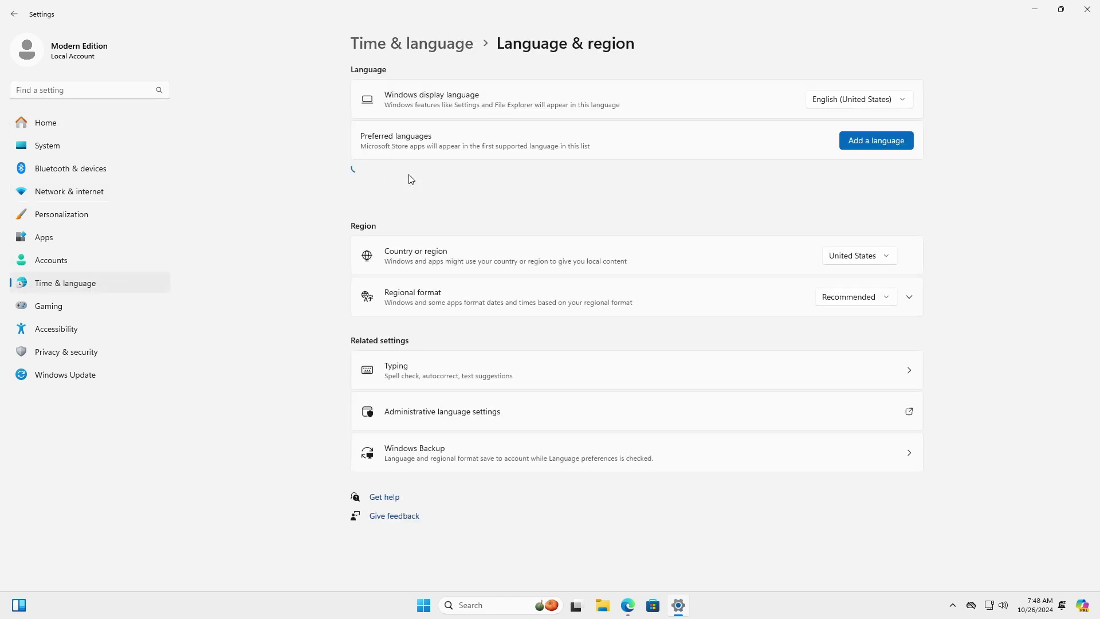
# Search the installable languages for "spanis" and install Español (México) as the Windows display language
pyautogui.click(880, 140)
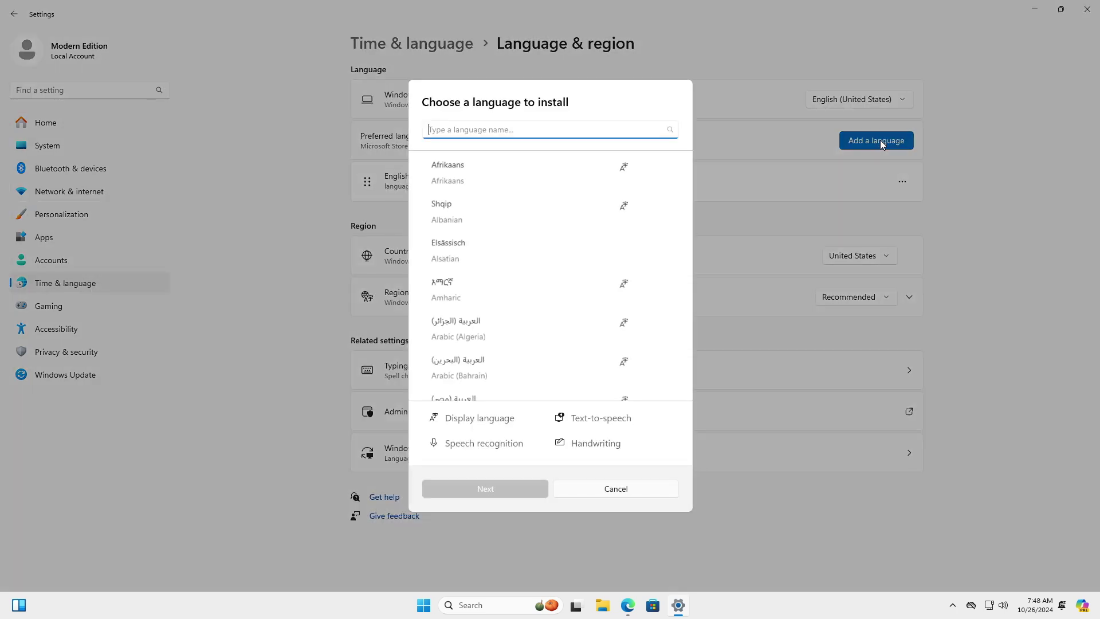
pyautogui.write('spa')
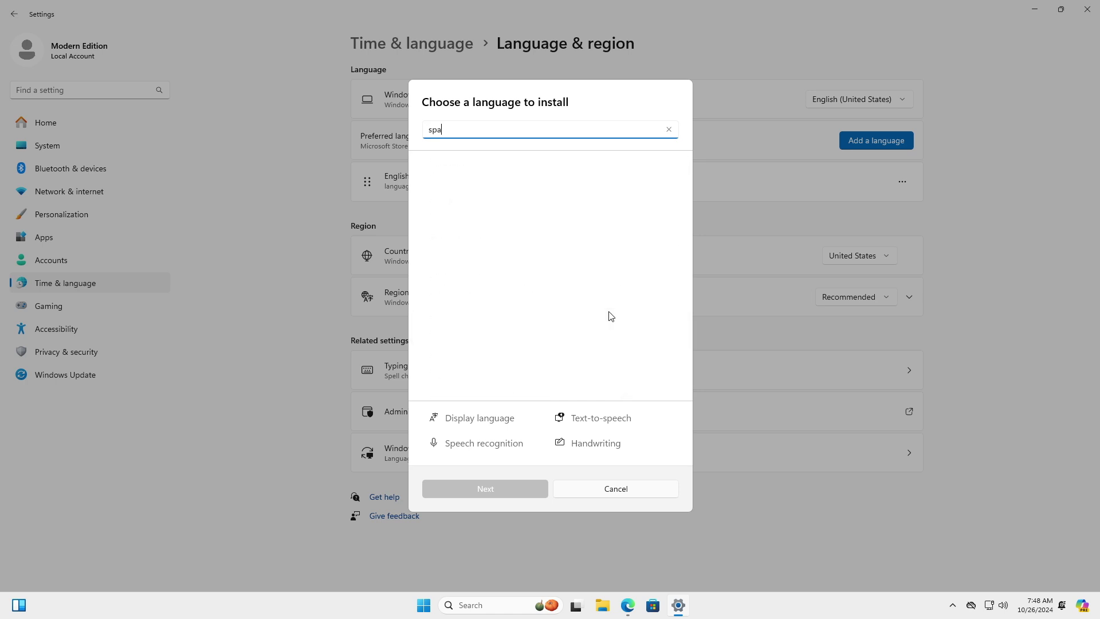
pyautogui.write('nis')
pyautogui.scroll(-3, 457, 326)
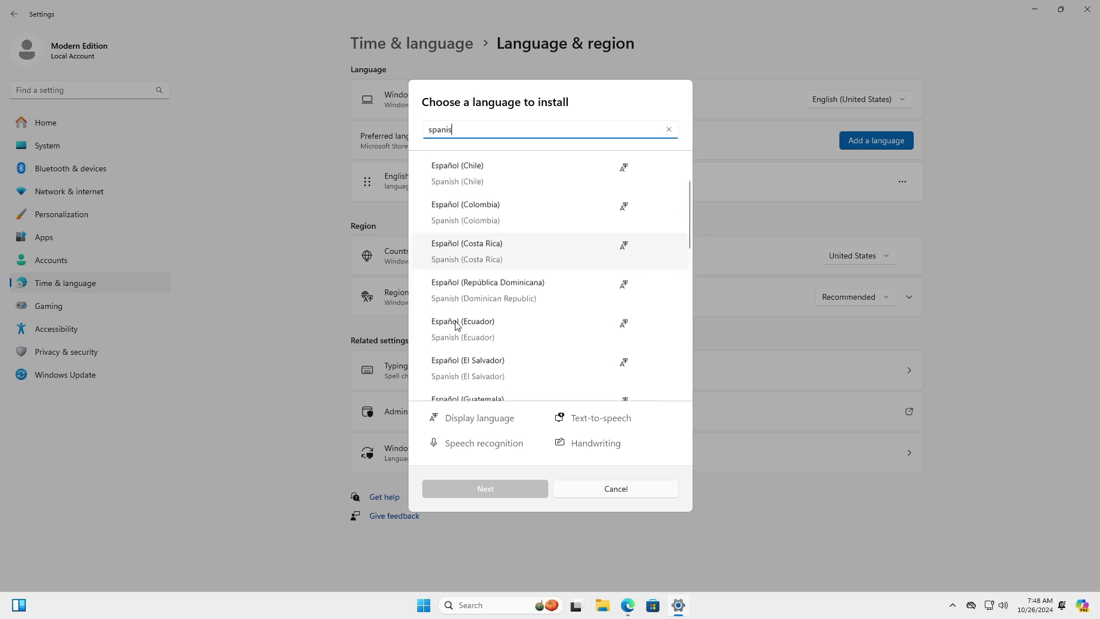
pyautogui.scroll(-1, 457, 325)
pyautogui.click(467, 373)
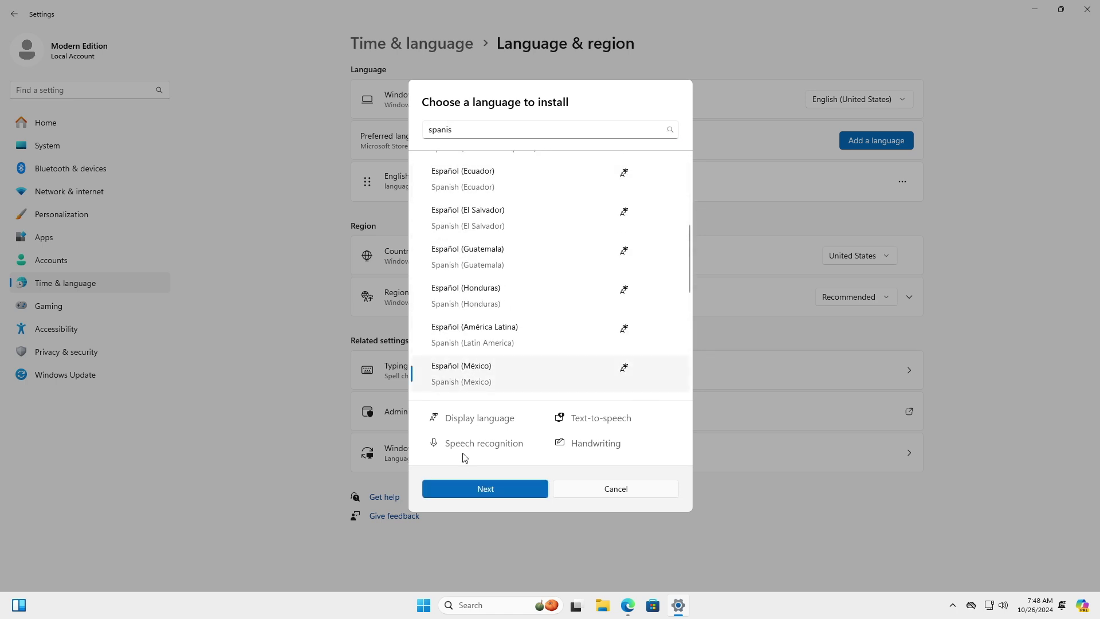
pyautogui.click(466, 489)
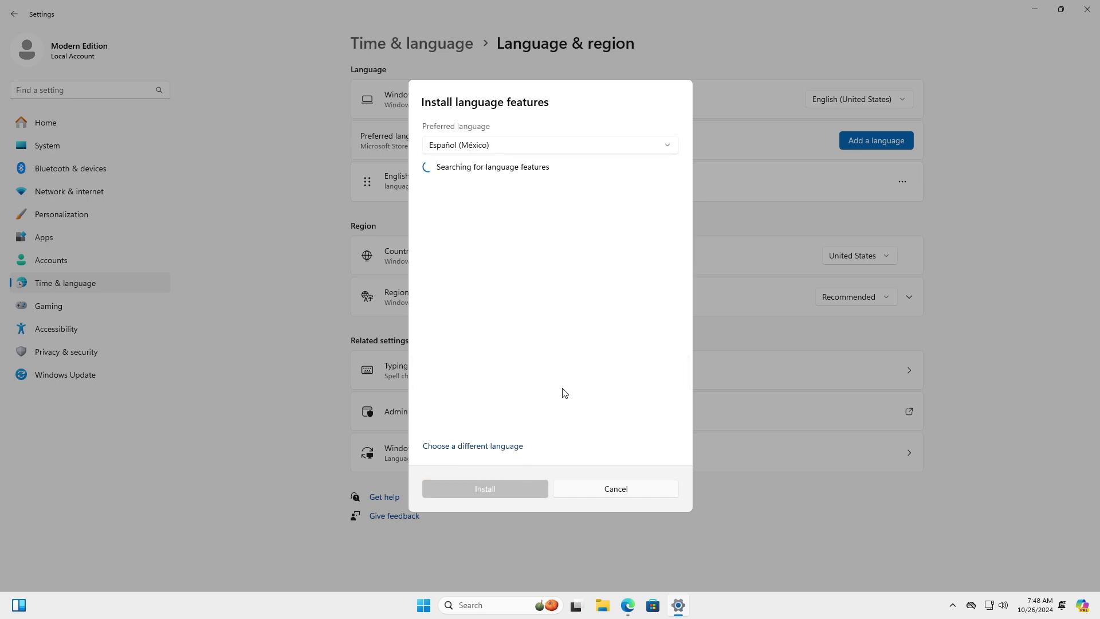
pyautogui.click(484, 490)
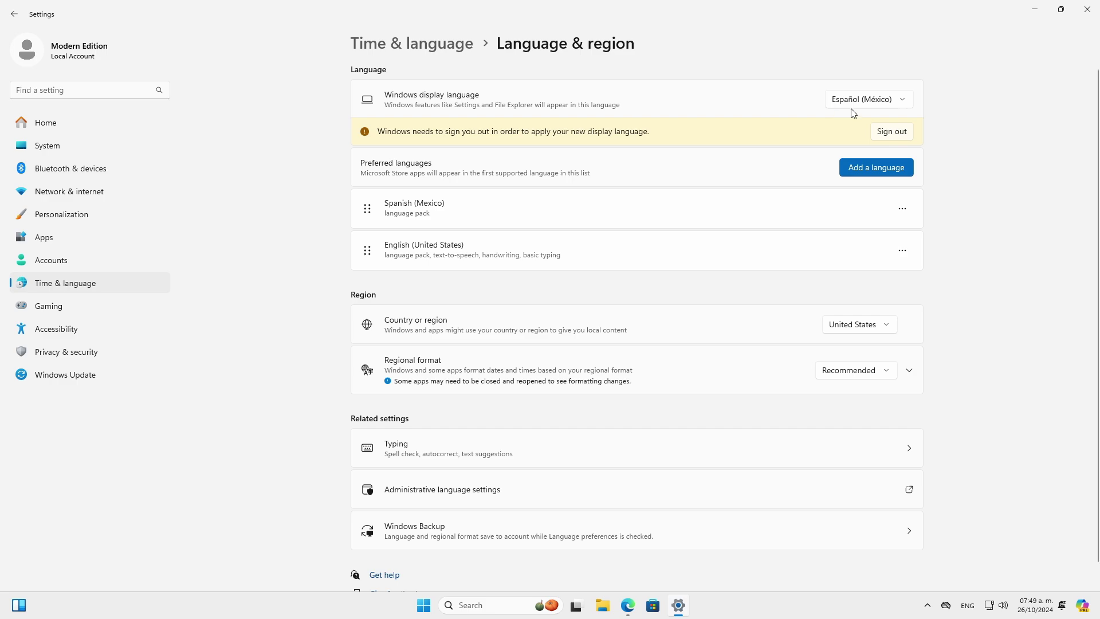
# Sign out to apply the new display language and sign back in to the Modern Edition account
pyautogui.click(892, 132)
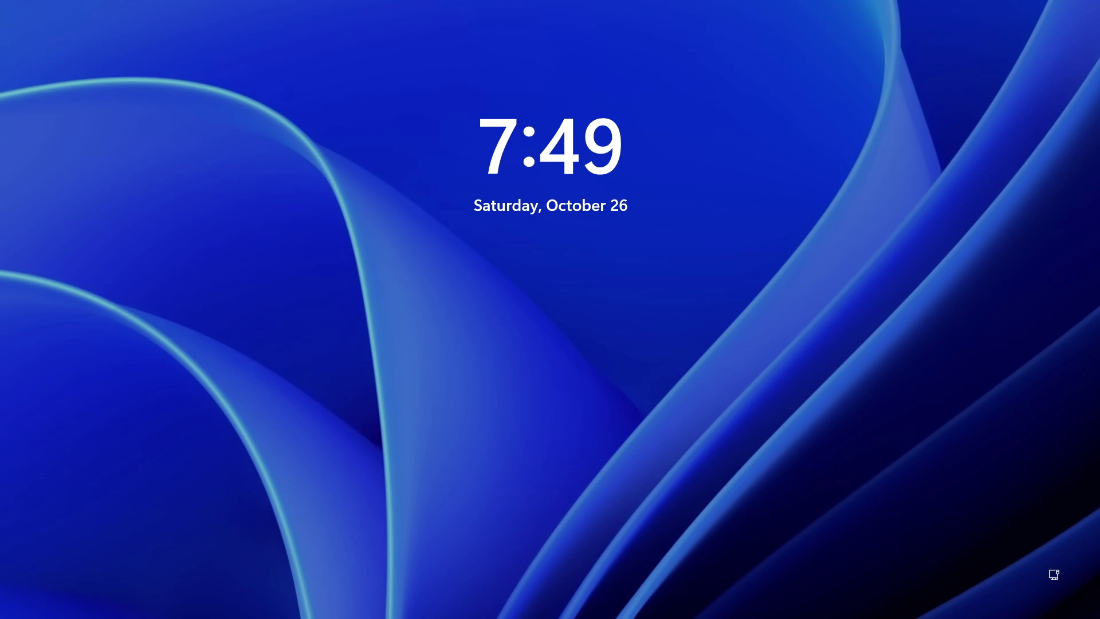
pyautogui.click(540, 231)
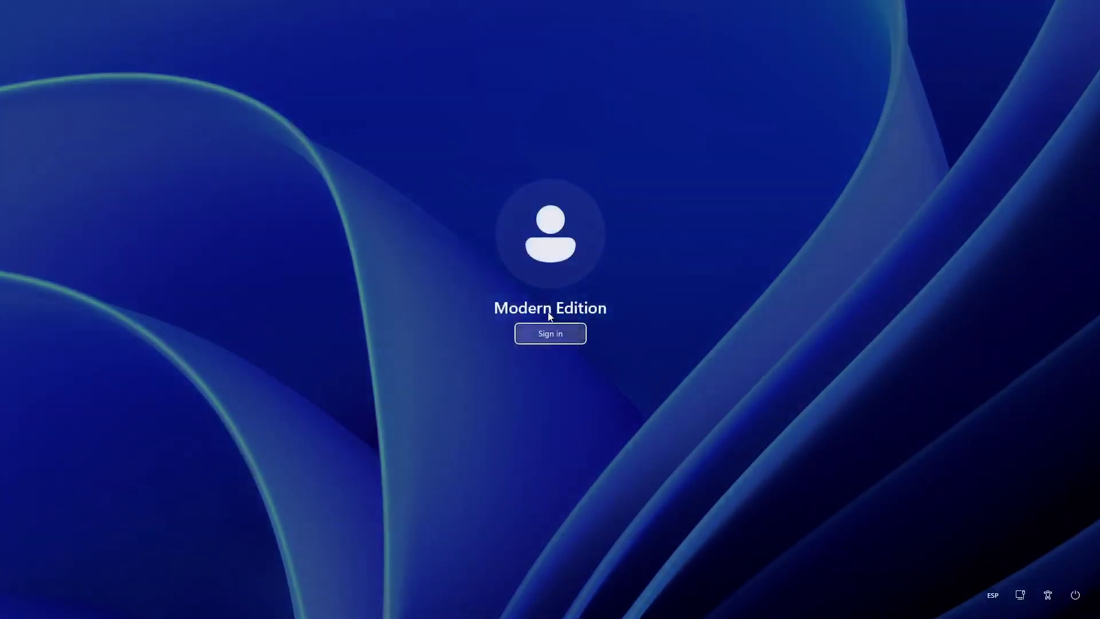
pyautogui.click(550, 333)
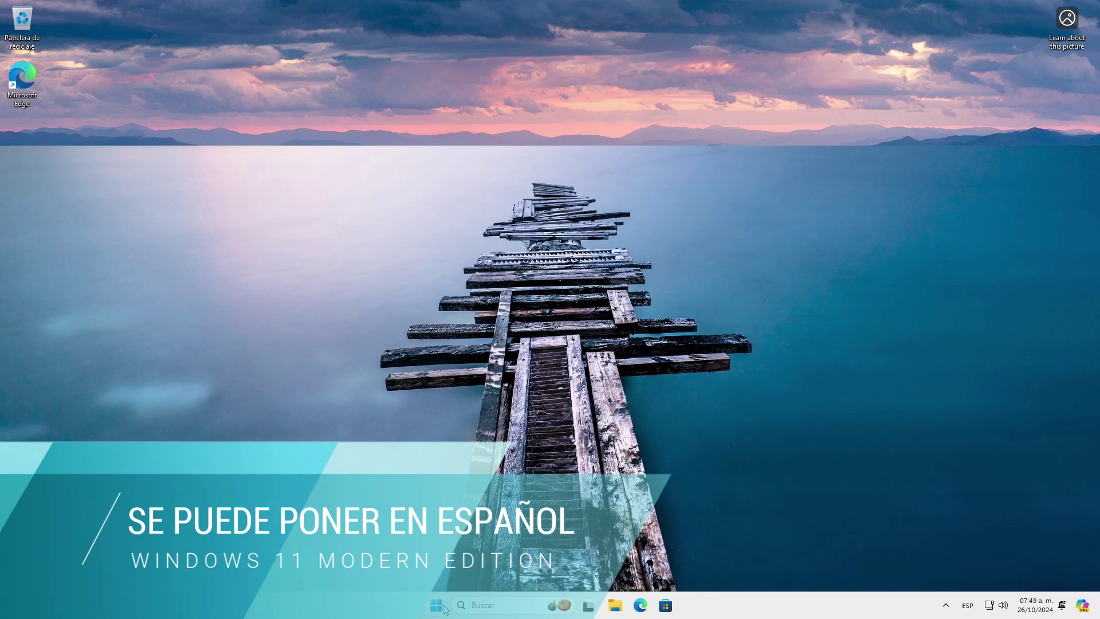
# Check the language of the Start menu's labels and close the menu
pyautogui.press('super')
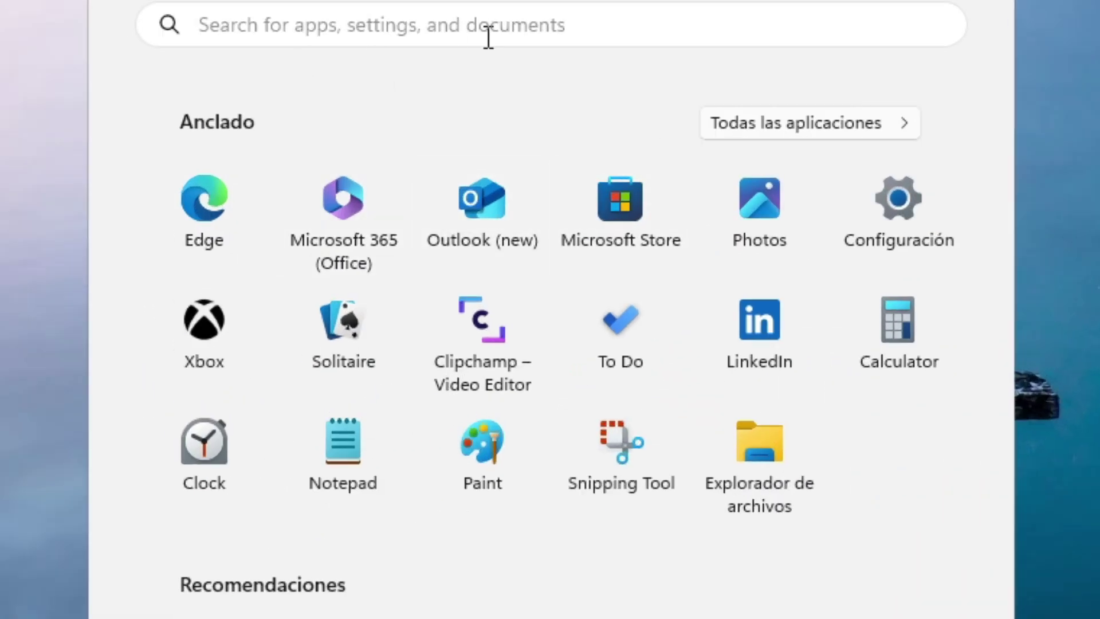
pyautogui.press('Tab')
pyautogui.click(790, 448)
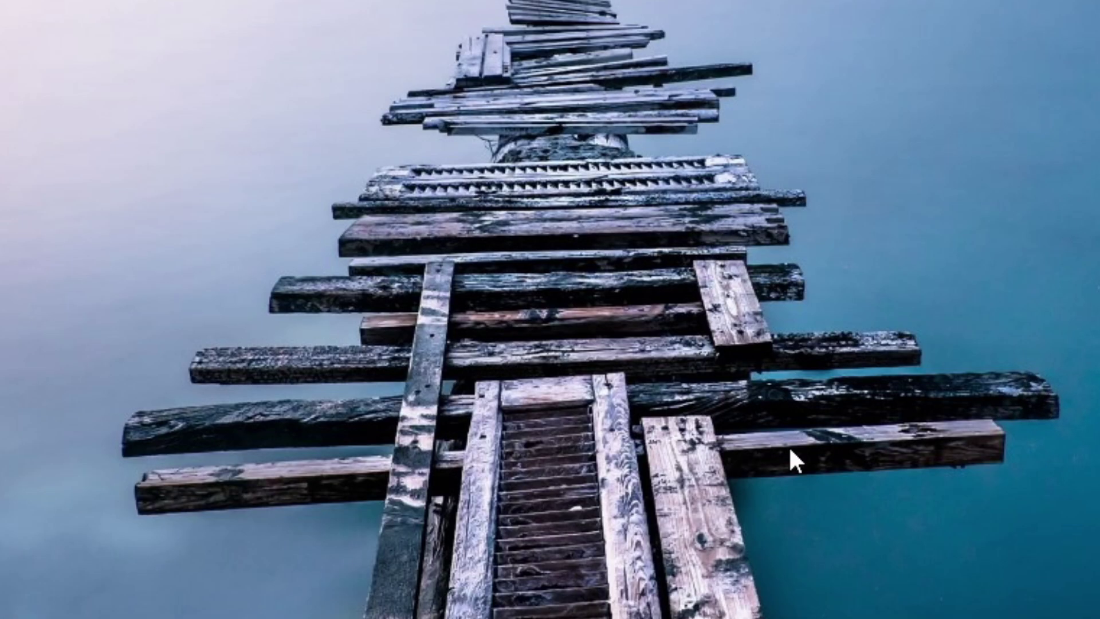